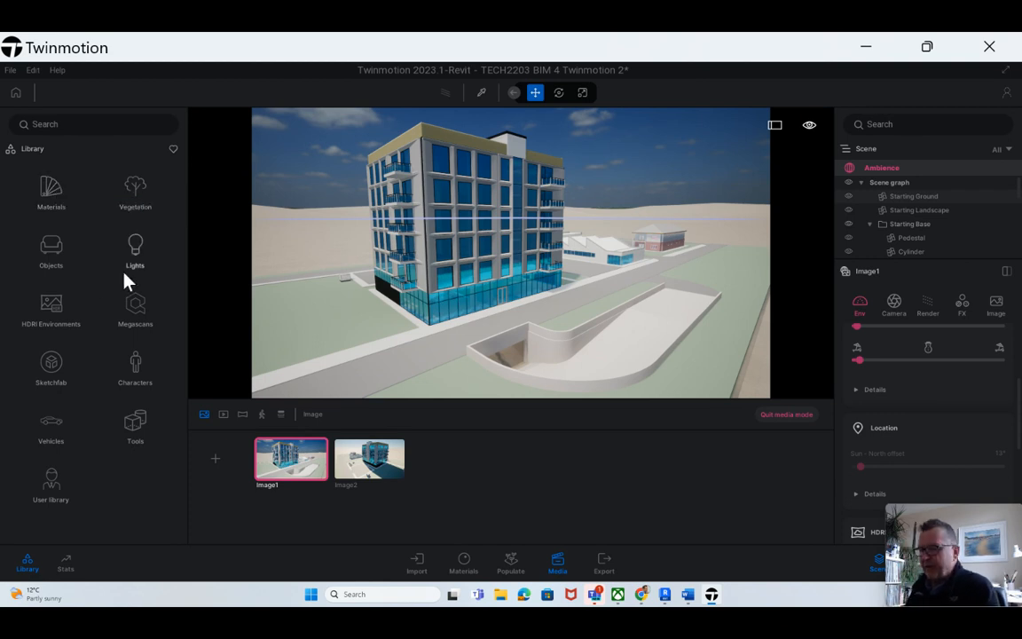
Browse the cloudy morning and afternoon skies in the HDRI environments library and return to the main library categories
left_click(53, 308)
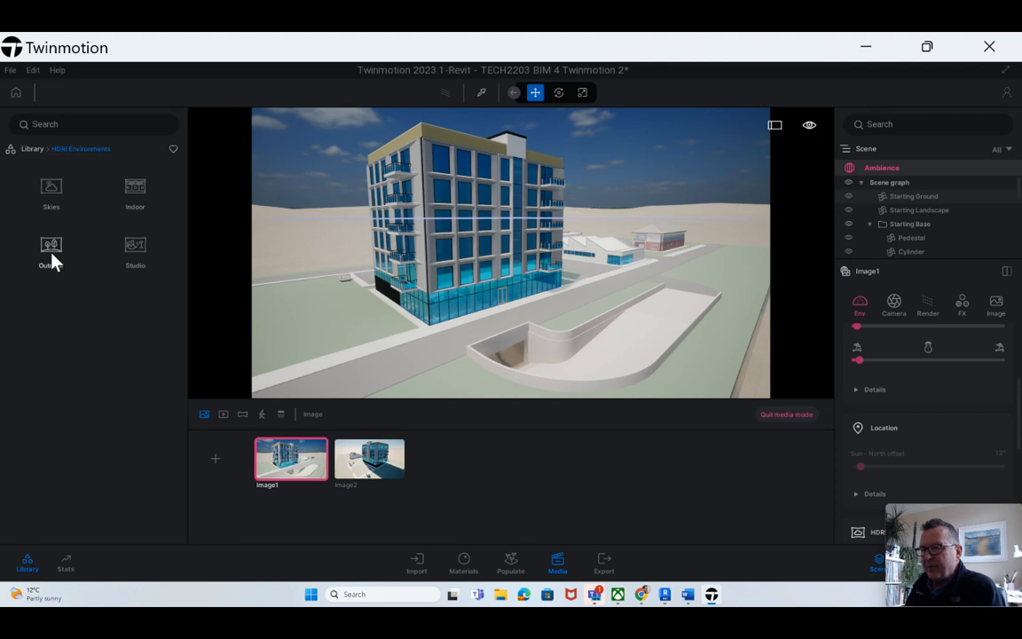
left_click(51, 191)
left_click(149, 211)
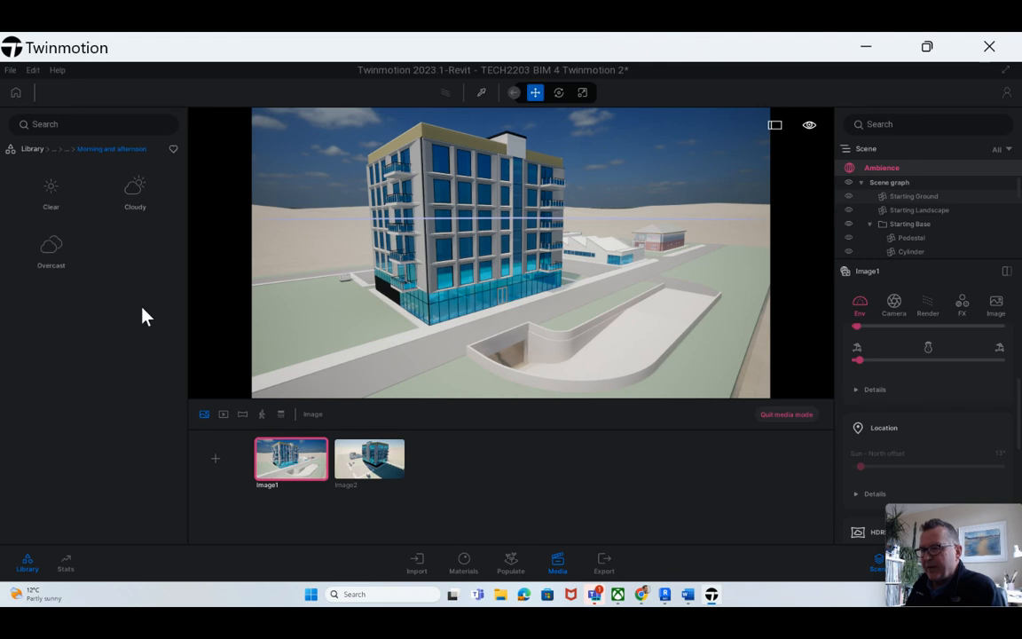
left_click(136, 202)
mouse_move(133, 313)
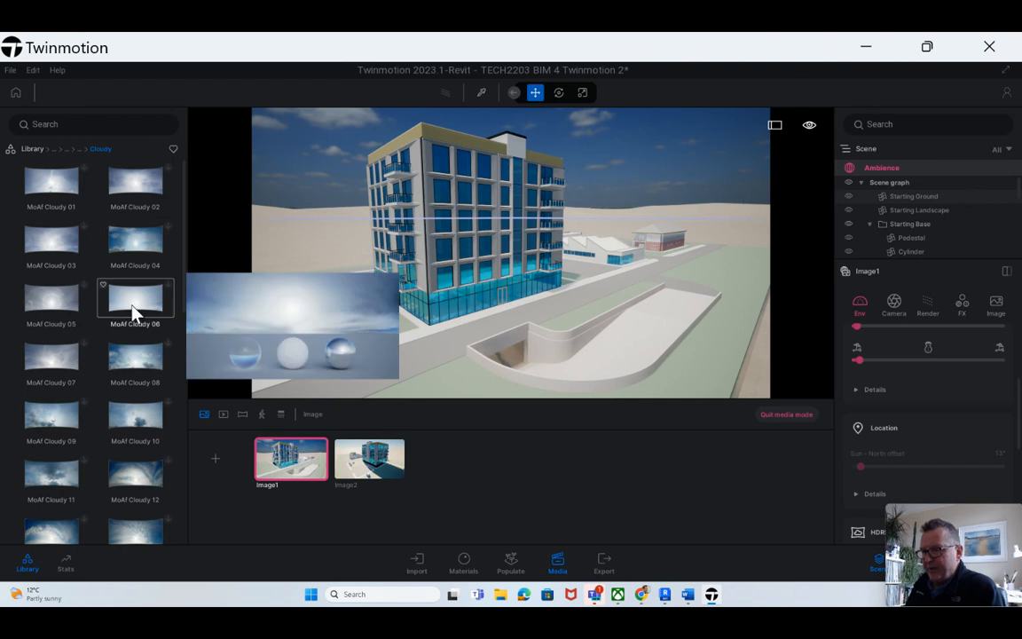
mouse_move(133, 364)
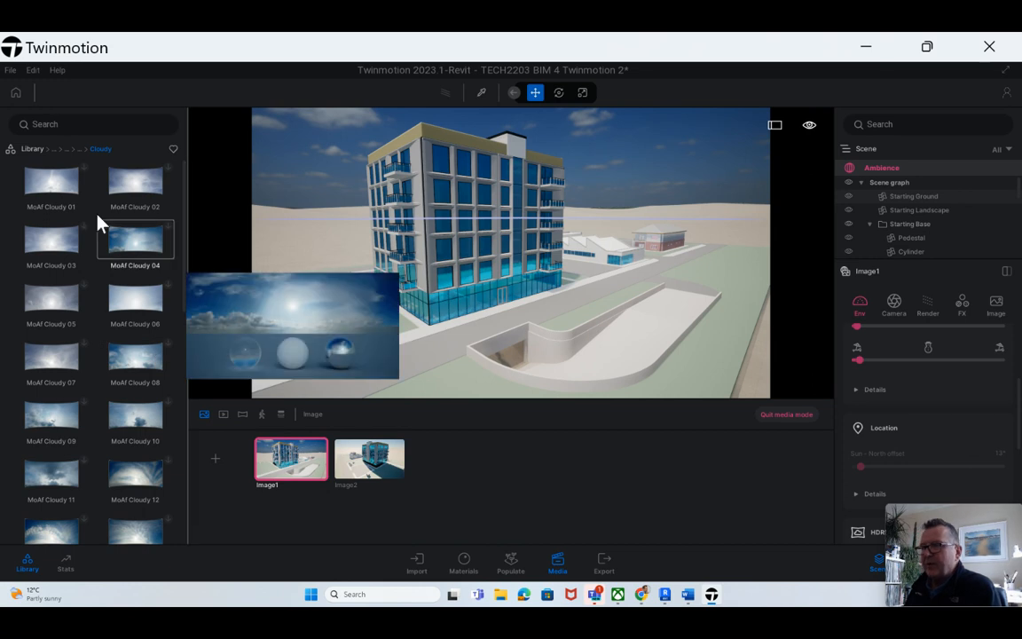
left_click(33, 149)
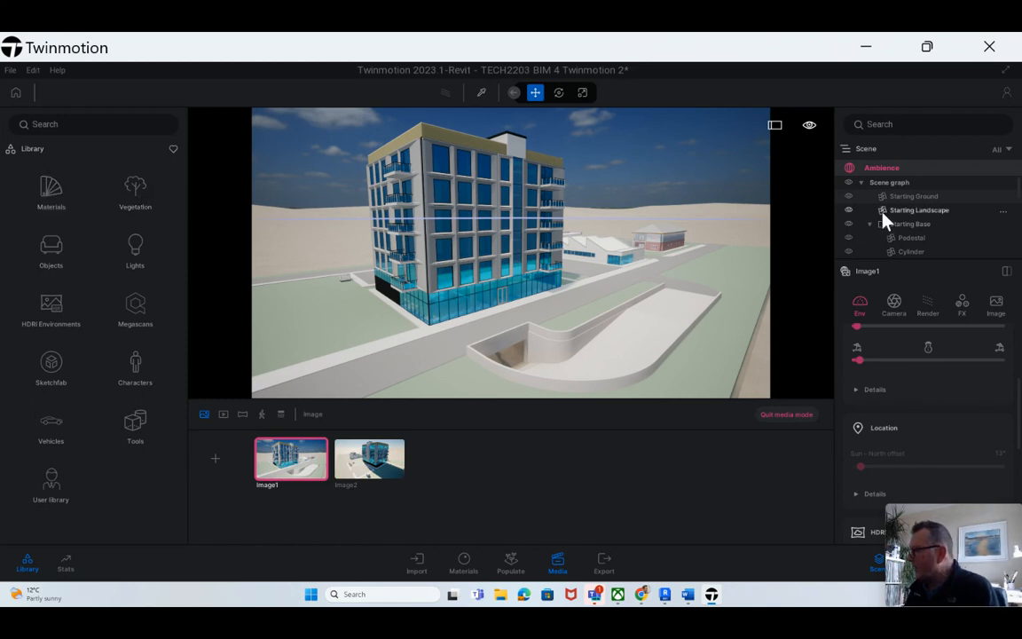
Hide the Starting Landscape in the scene graph
left_click(848, 210)
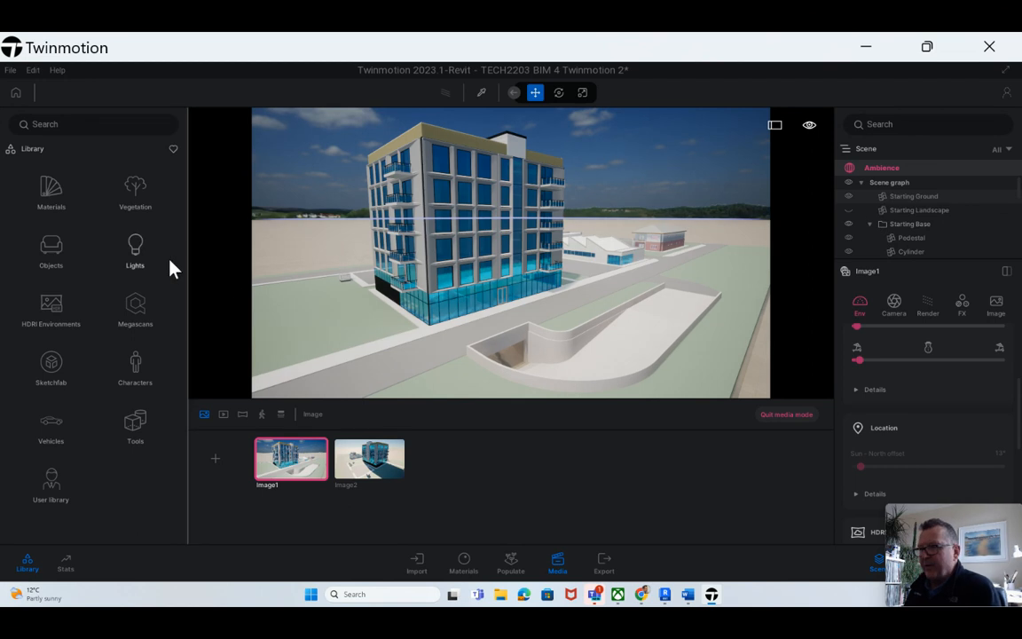
Display the materials library categories and enlarge the scene graph list to show more of the imported building model's objects
left_click(49, 191)
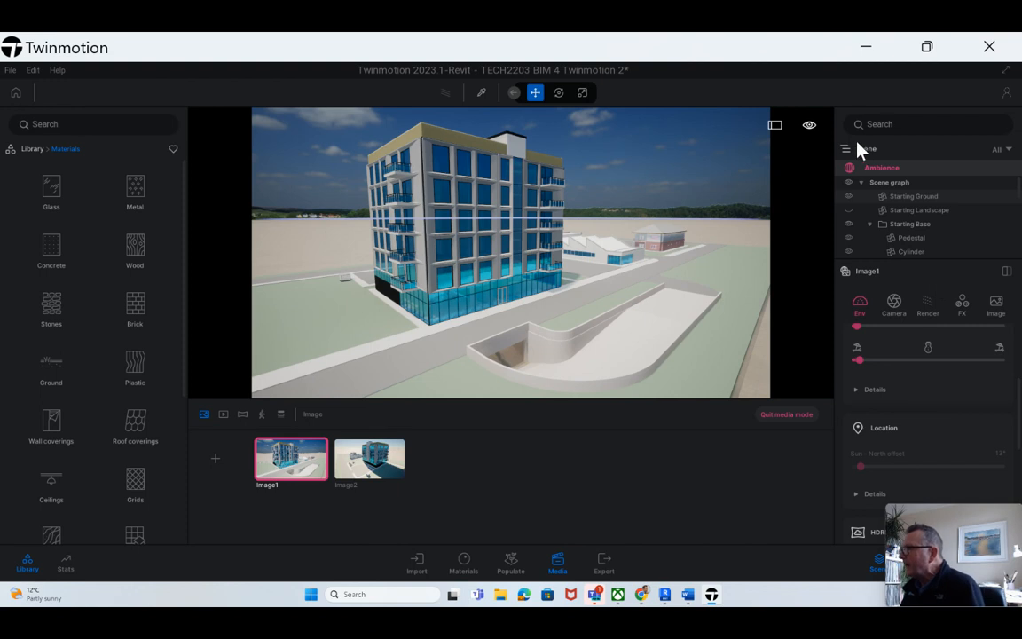
left_click(909, 211)
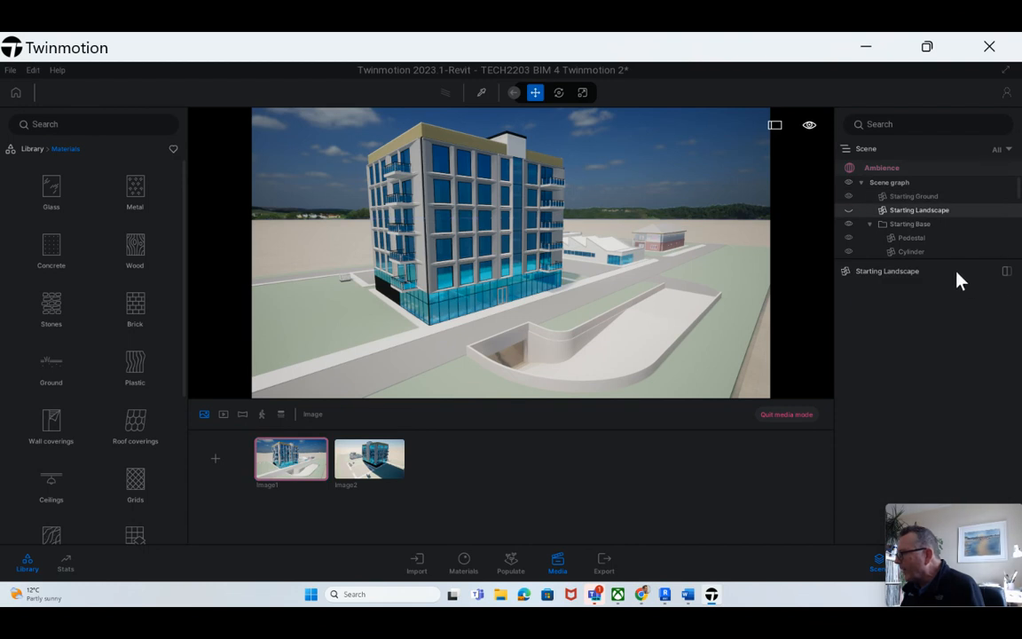
left_click_drag(955, 259, 955, 335)
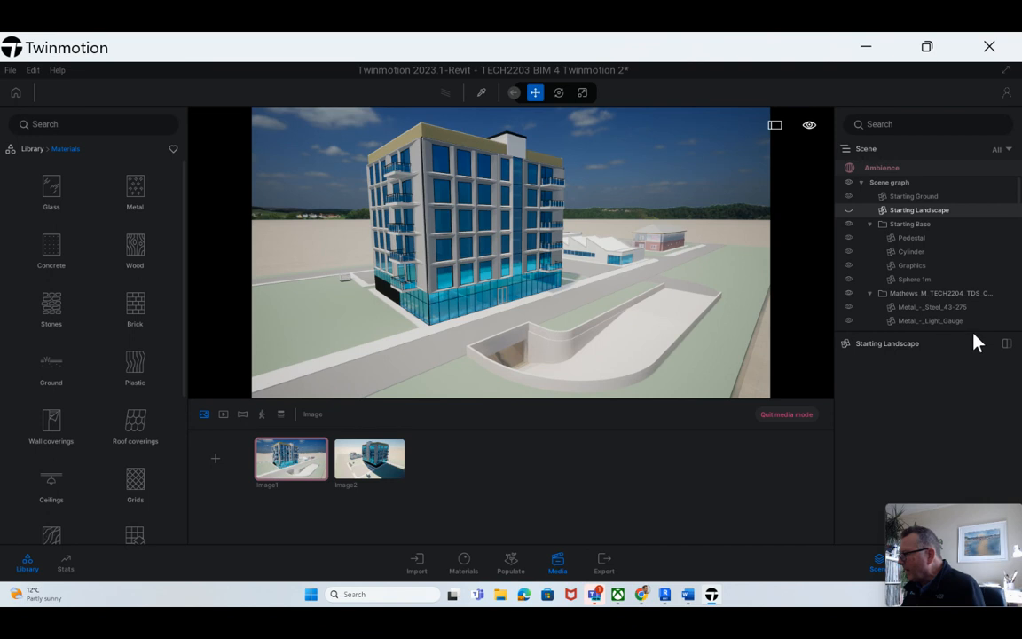
left_click_drag(971, 331, 969, 459)
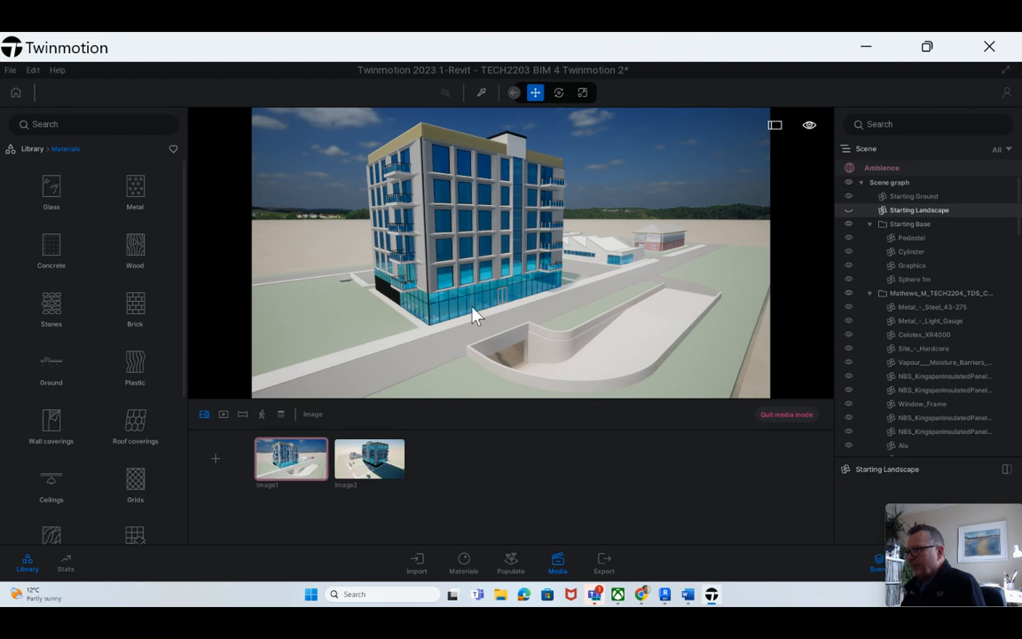
scroll(913, 335, "down", 2)
scroll(914, 338, "down", 2)
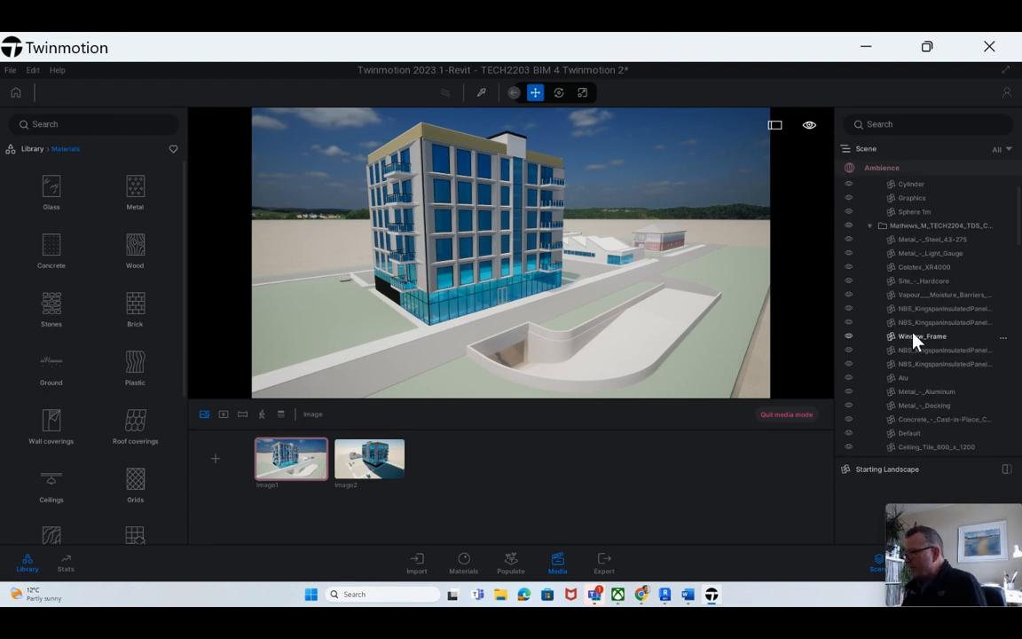
Examine the imported building model's container options and its material-named objects in the scene graph
right_click(980, 229)
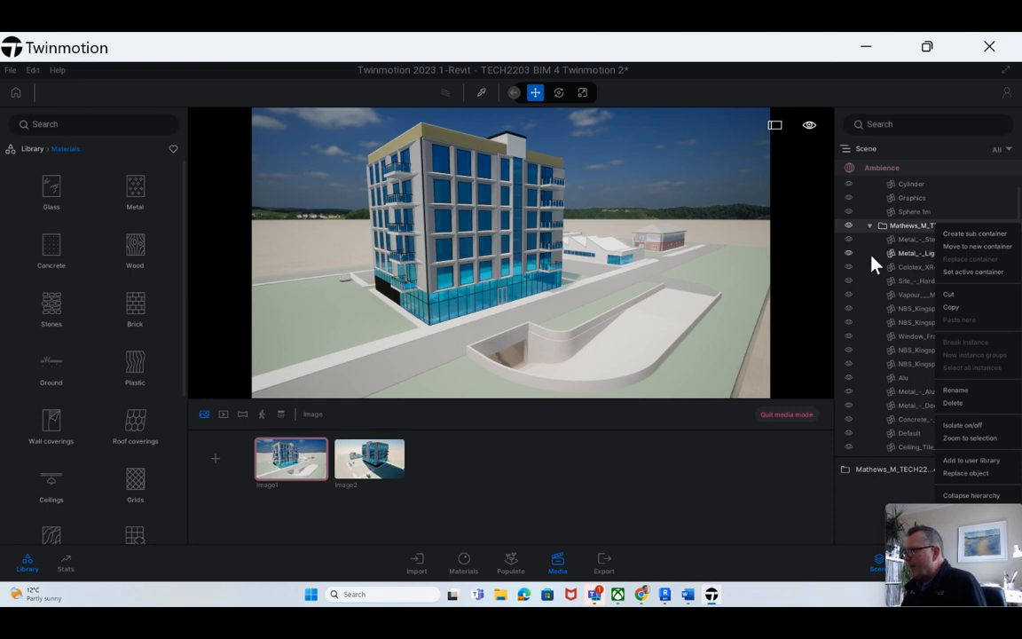
scroll(901, 266, "down", 1)
left_click(954, 175)
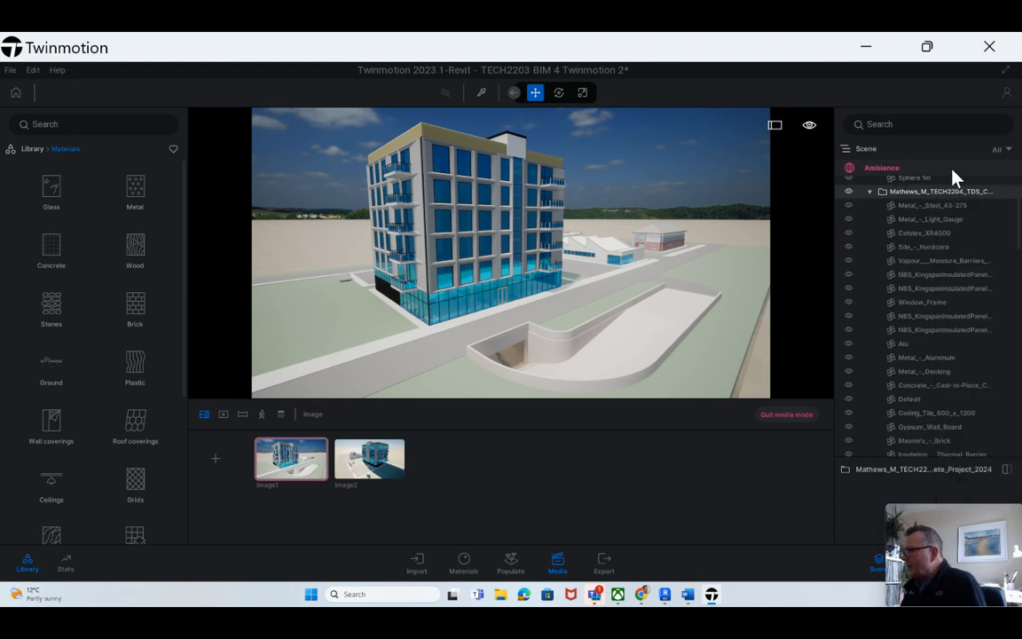
scroll(947, 238, "down", 3)
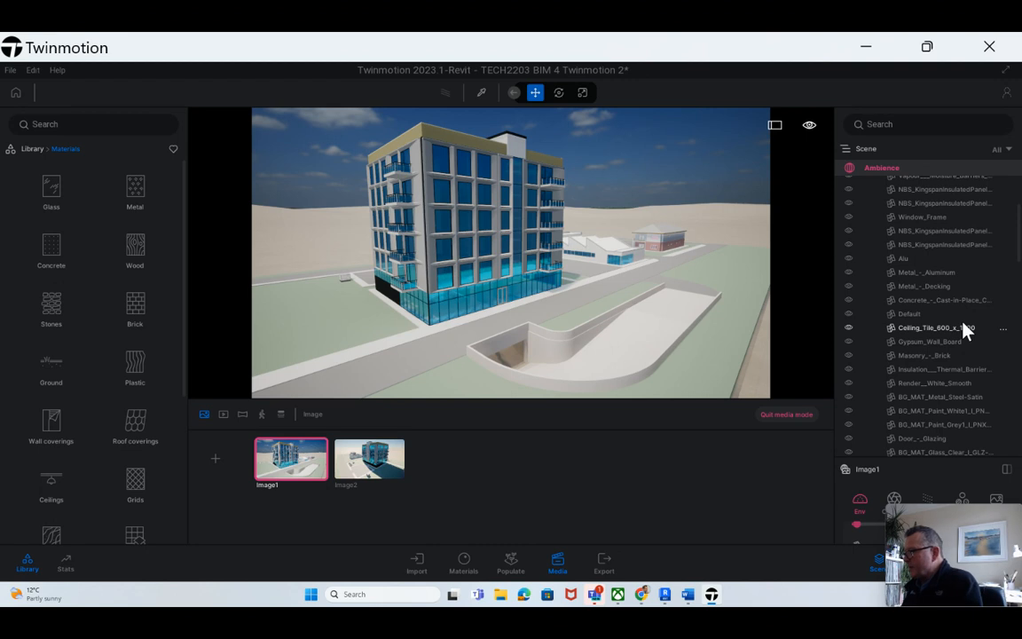
scroll(947, 337, "down", 8)
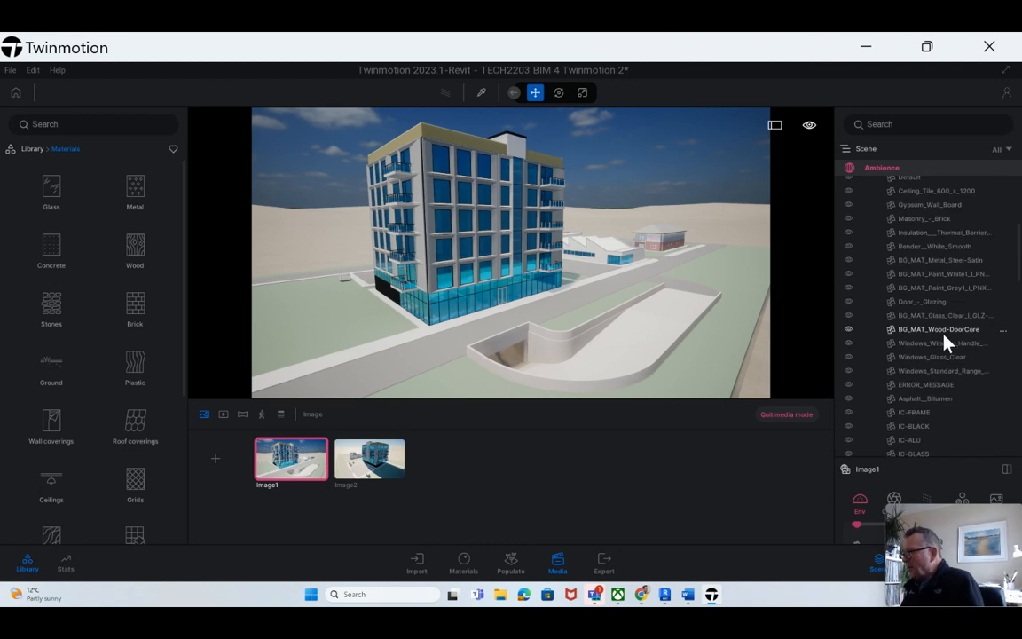
scroll(947, 342, "down", 3)
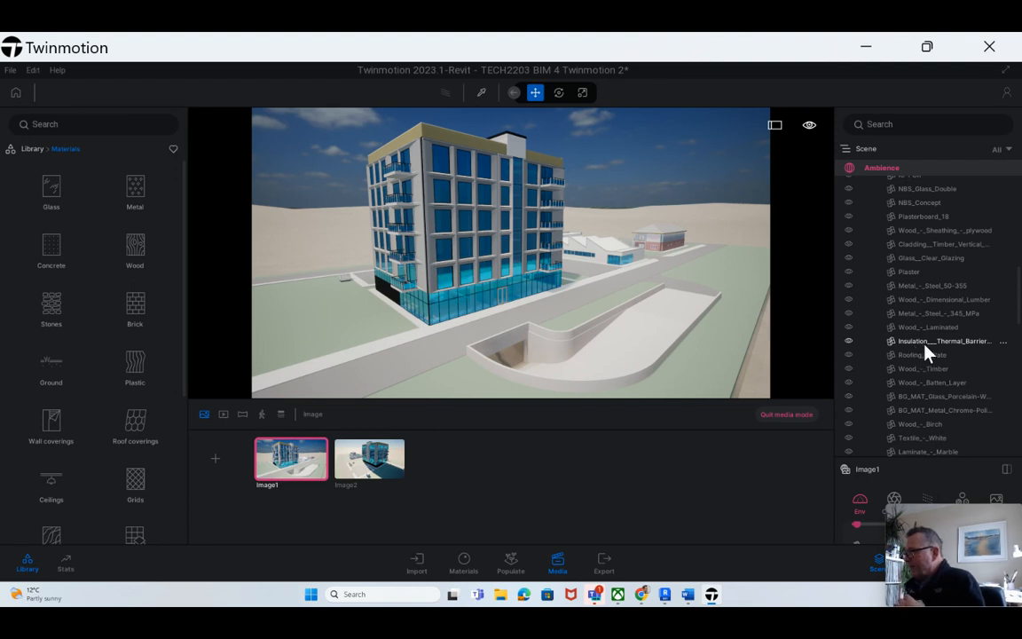
scroll(926, 352, "down", 5)
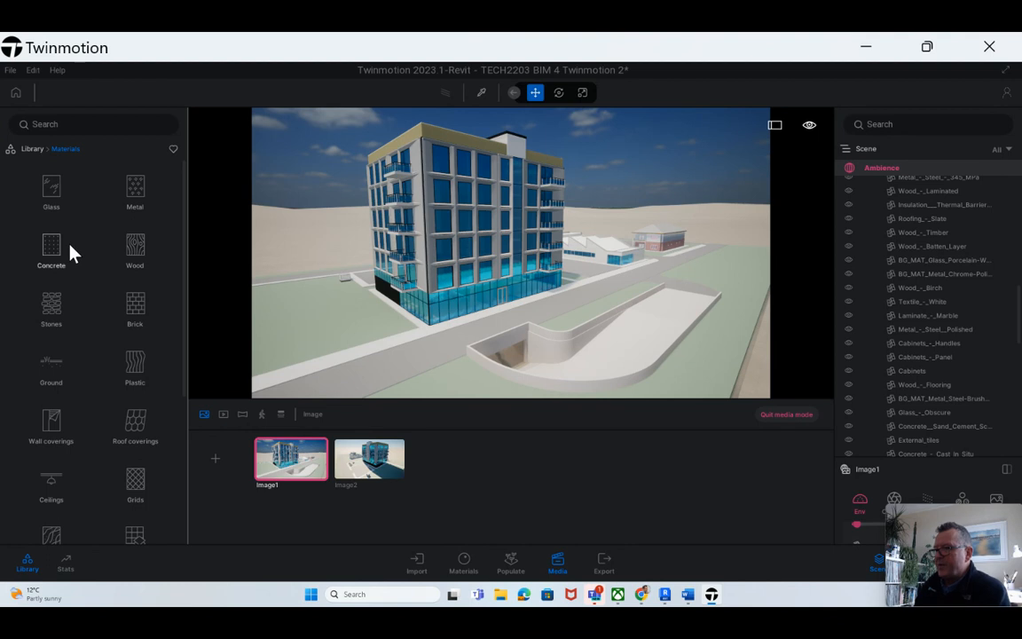
Apply the Grass 1 nature ground material to the strip in front of the building and to the surrounding landscape
left_click(51, 189)
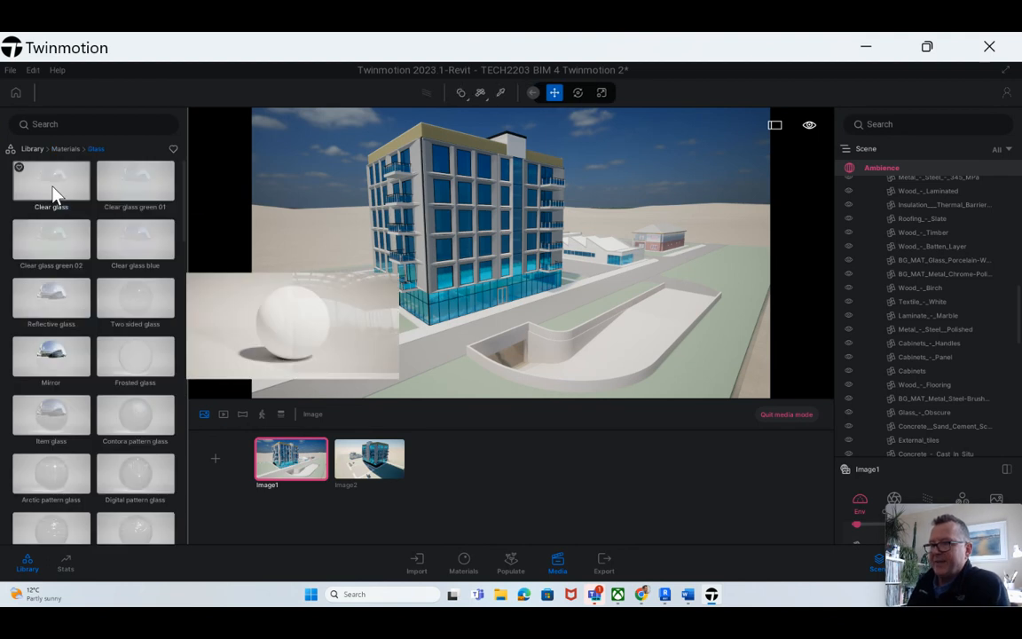
left_click(62, 150)
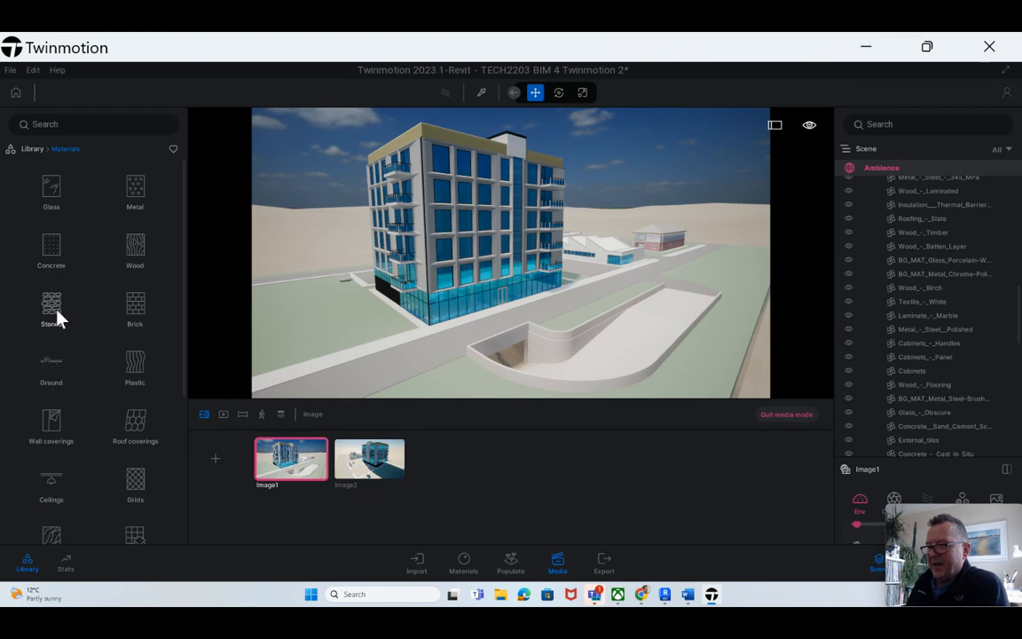
left_click(56, 380)
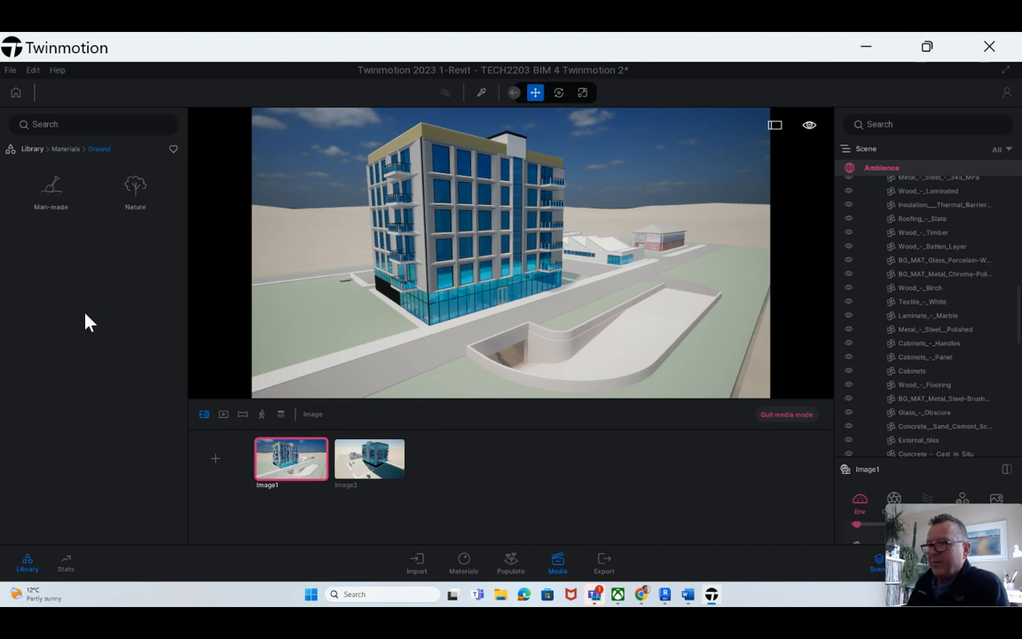
left_click(133, 190)
mouse_move(52, 191)
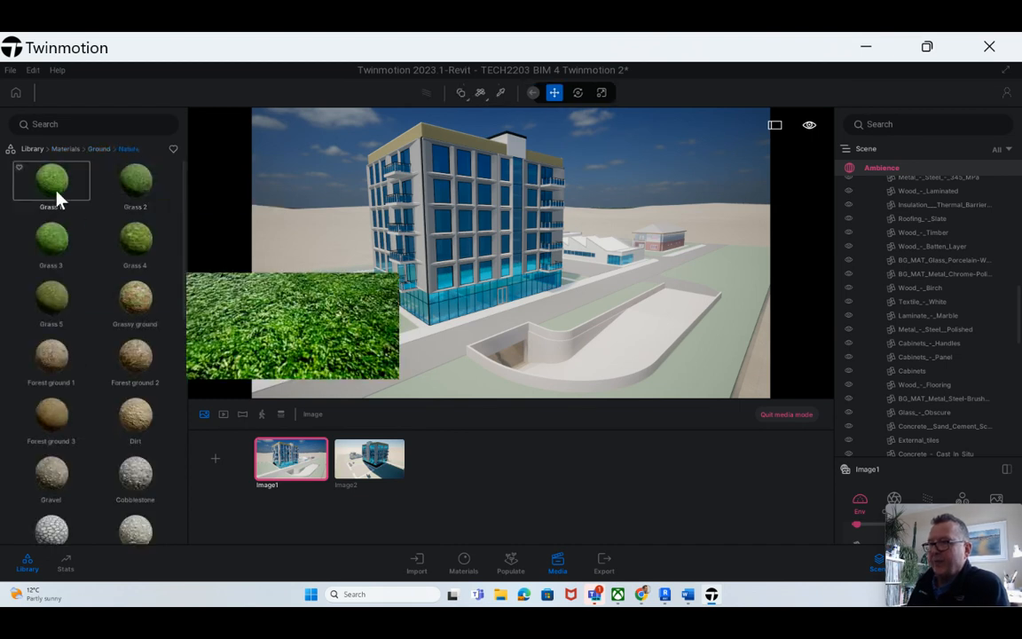
left_click_drag(55, 190, 409, 382)
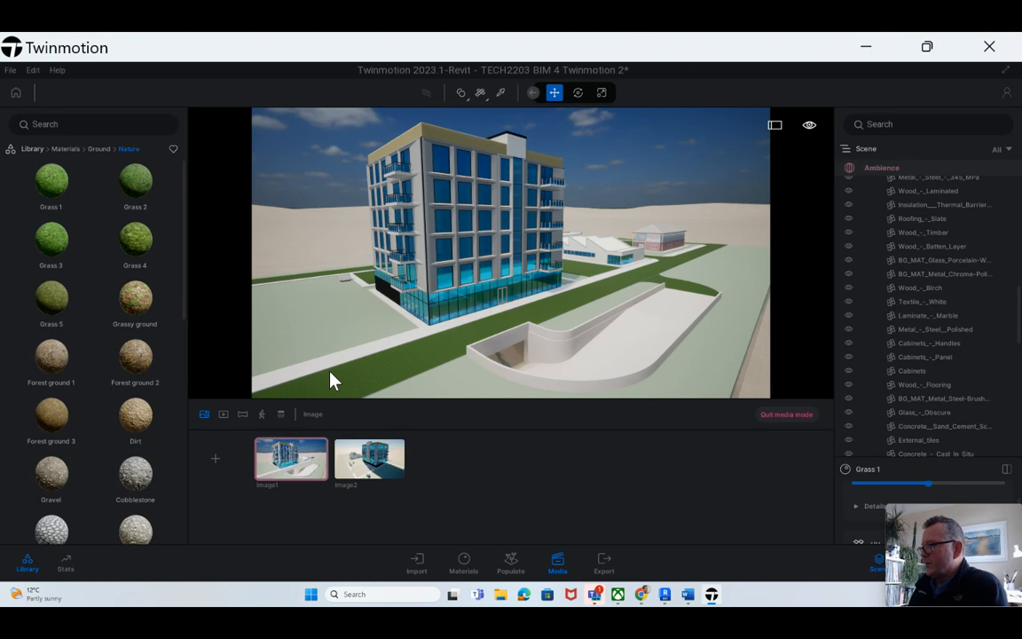
mouse_move(55, 193)
left_click_drag(55, 193, 280, 251)
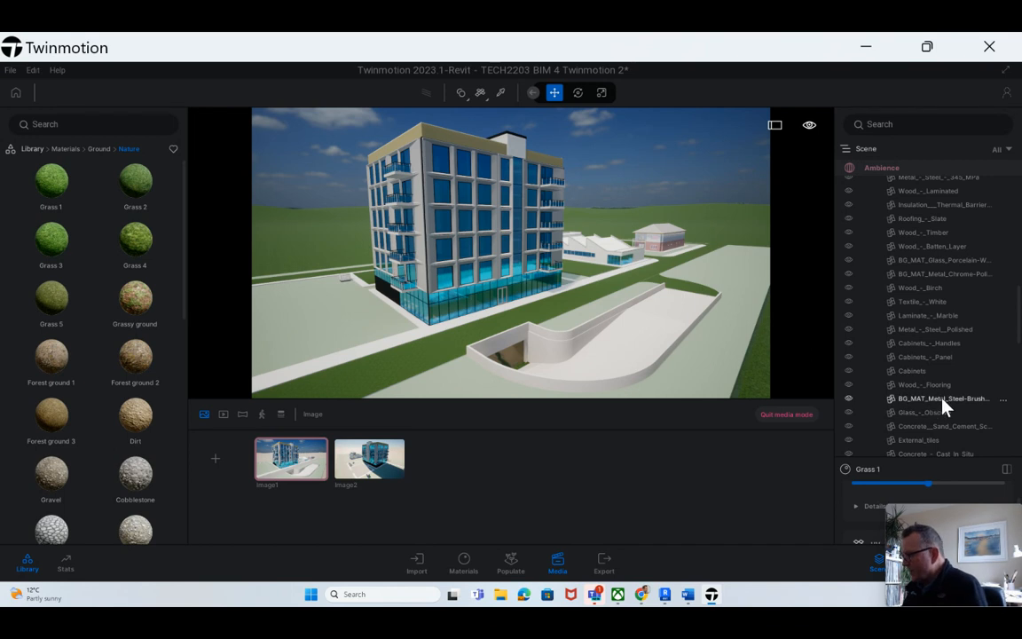
Isolate the Glass_Panel_1 object from the building model's scene graph
scroll(945, 405, "down", 5)
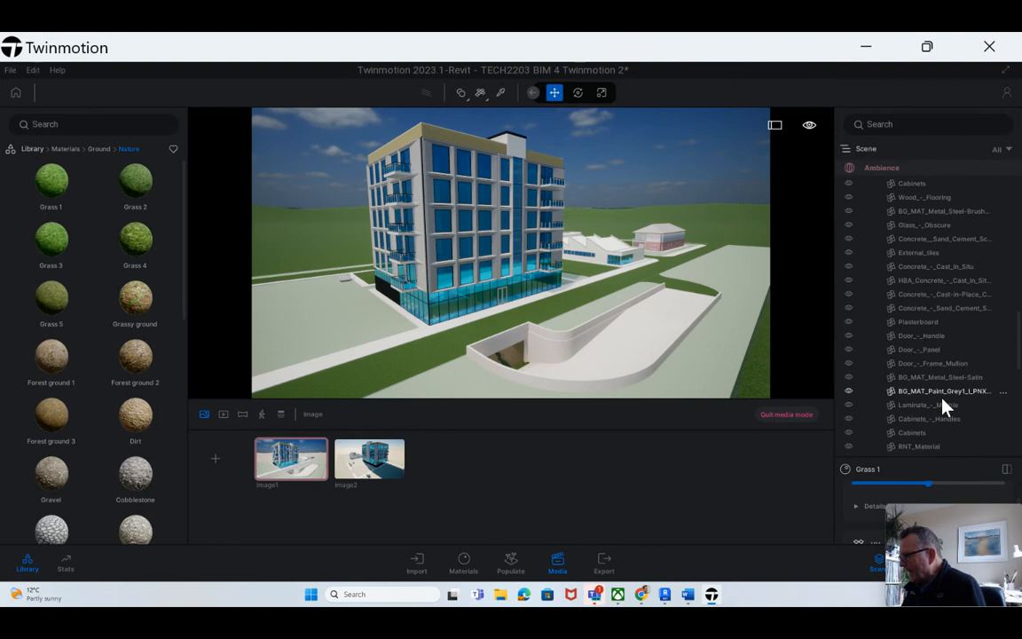
scroll(945, 405, "down", 6)
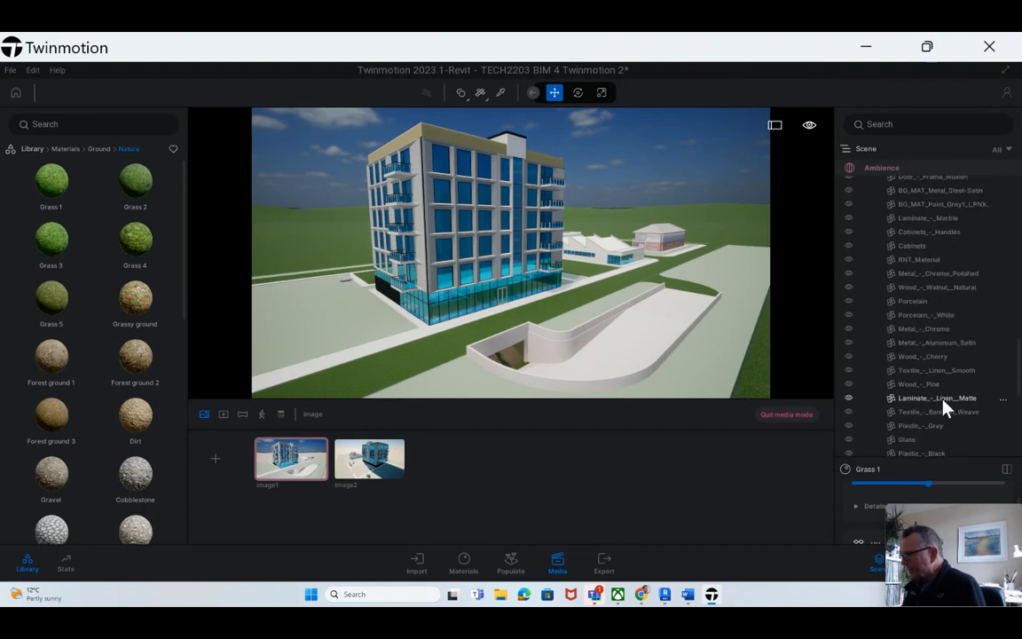
scroll(945, 405, "down", 7)
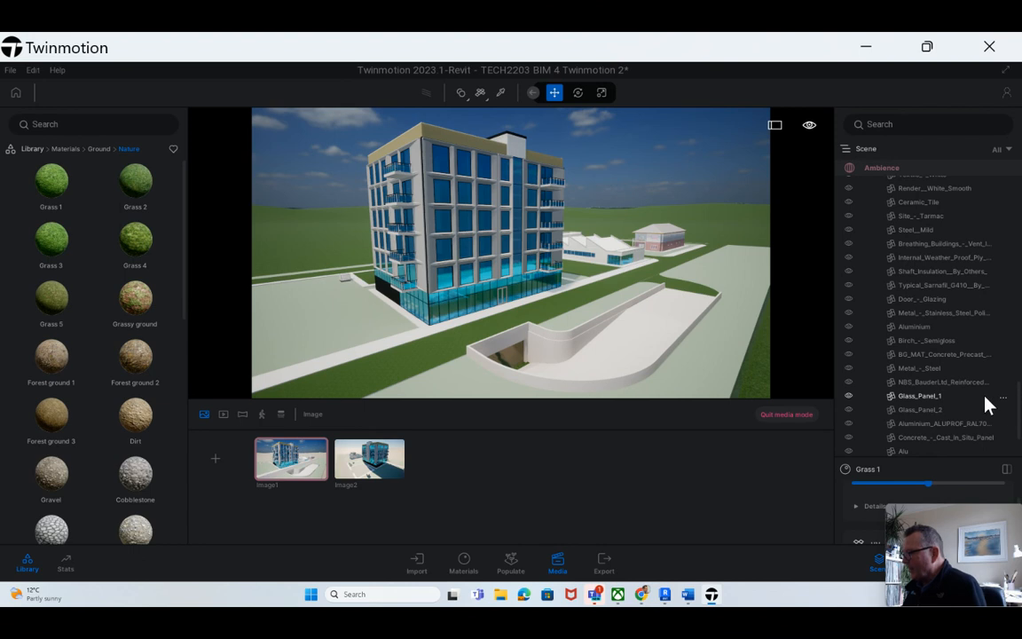
left_click(933, 403)
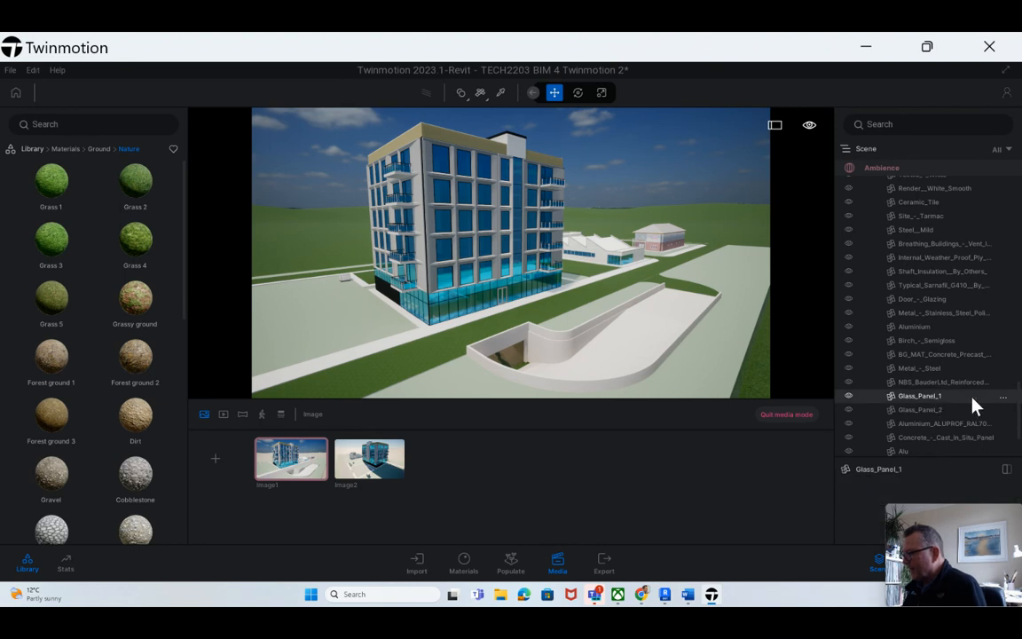
right_click(1005, 404)
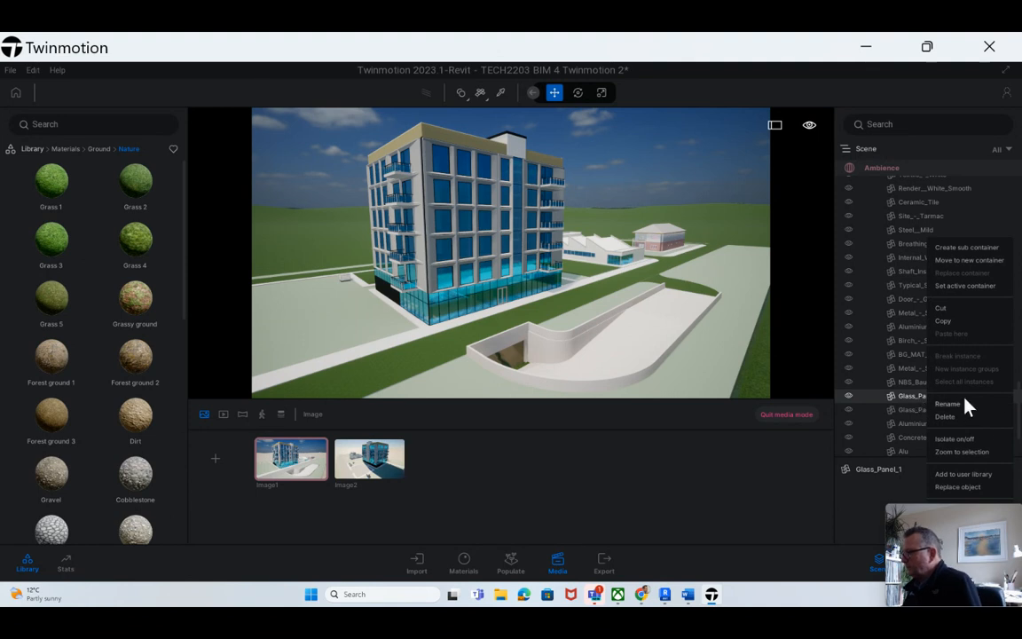
scroll(959, 397, "up", 1)
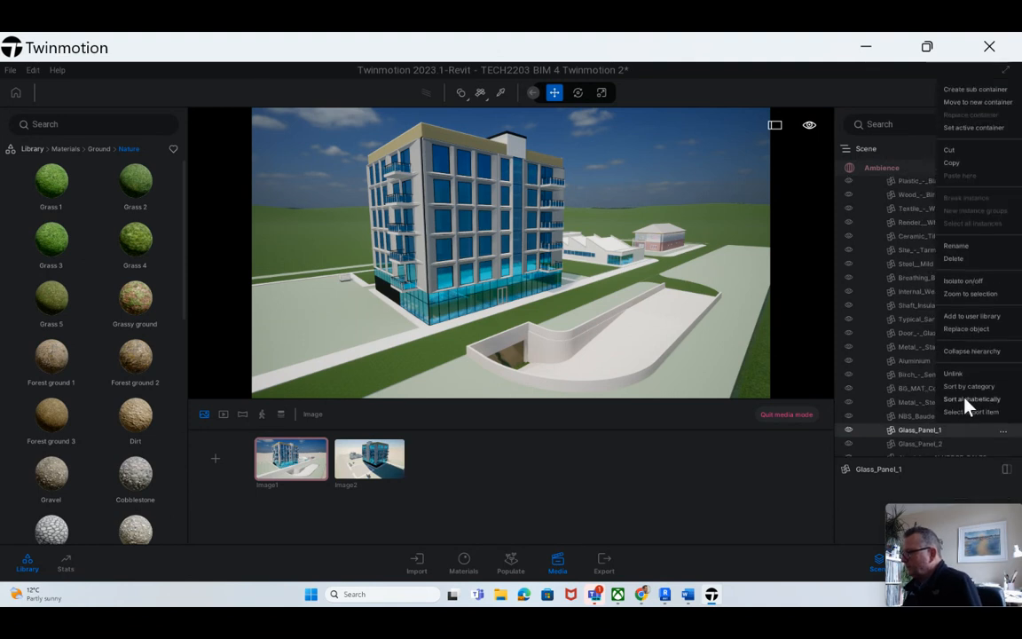
left_click(963, 281)
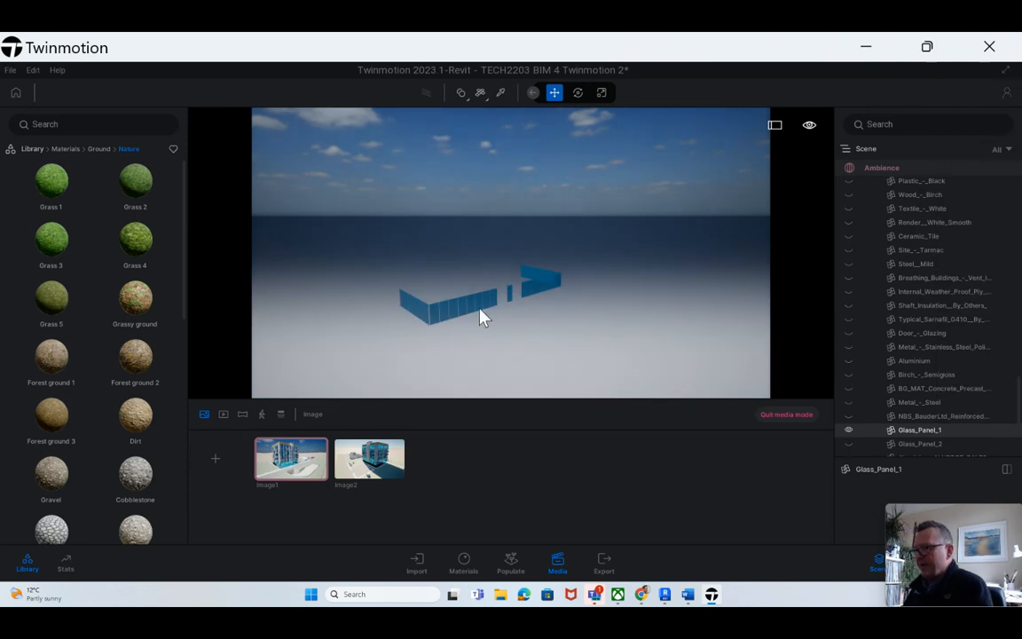
Apply the Clear glass material to the isolated glass panels
left_click(33, 149)
left_click(53, 194)
left_click(53, 197)
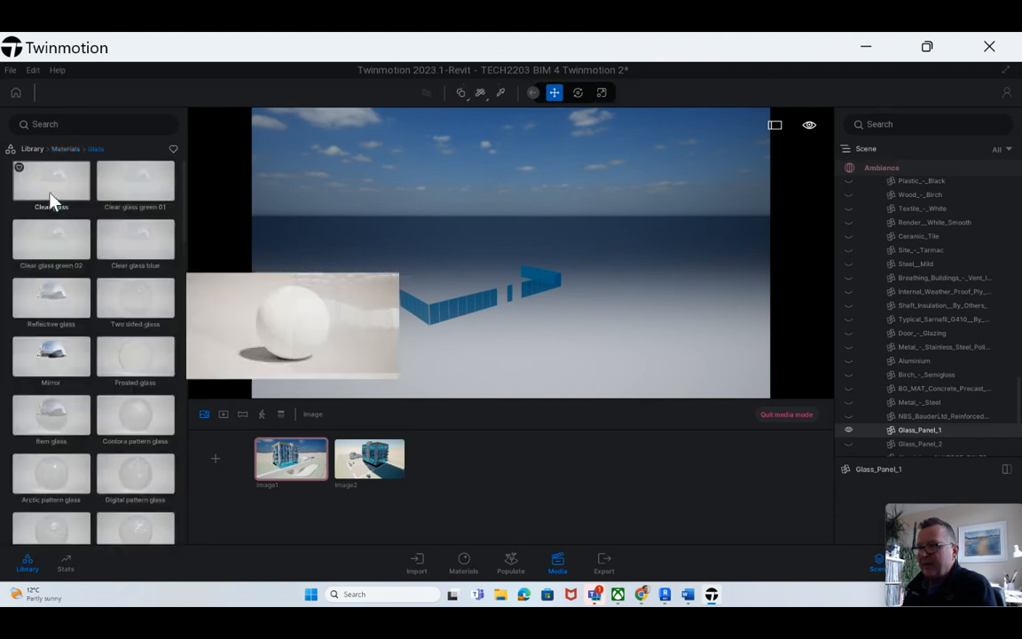
left_click_drag(51, 201, 433, 319)
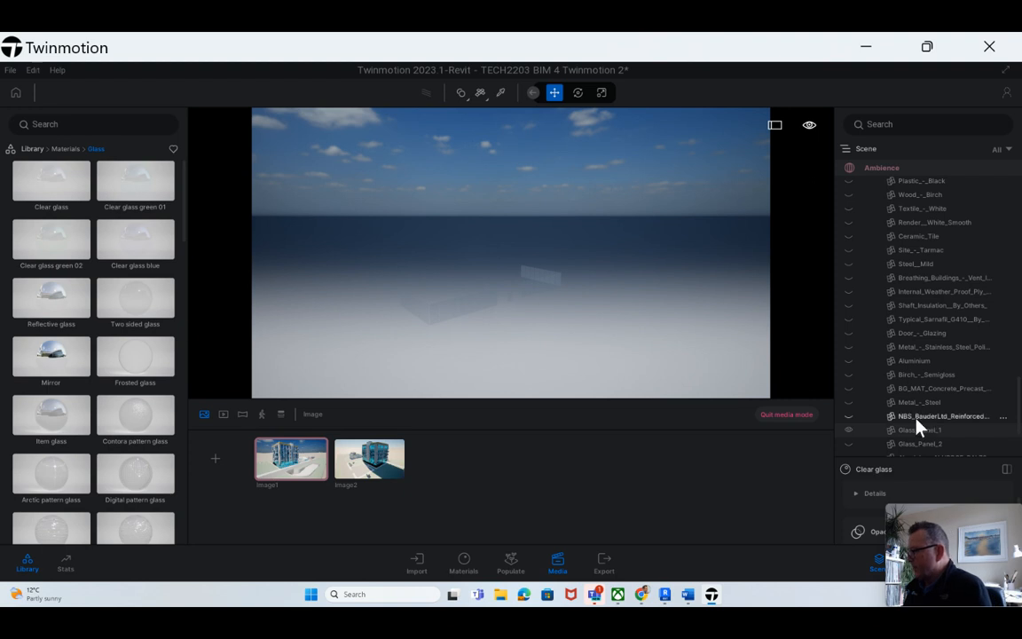
Make the Glass_Panel_2 object visible alongside the isolated Glass_Panel_1 object
scroll(926, 432, "down", 3)
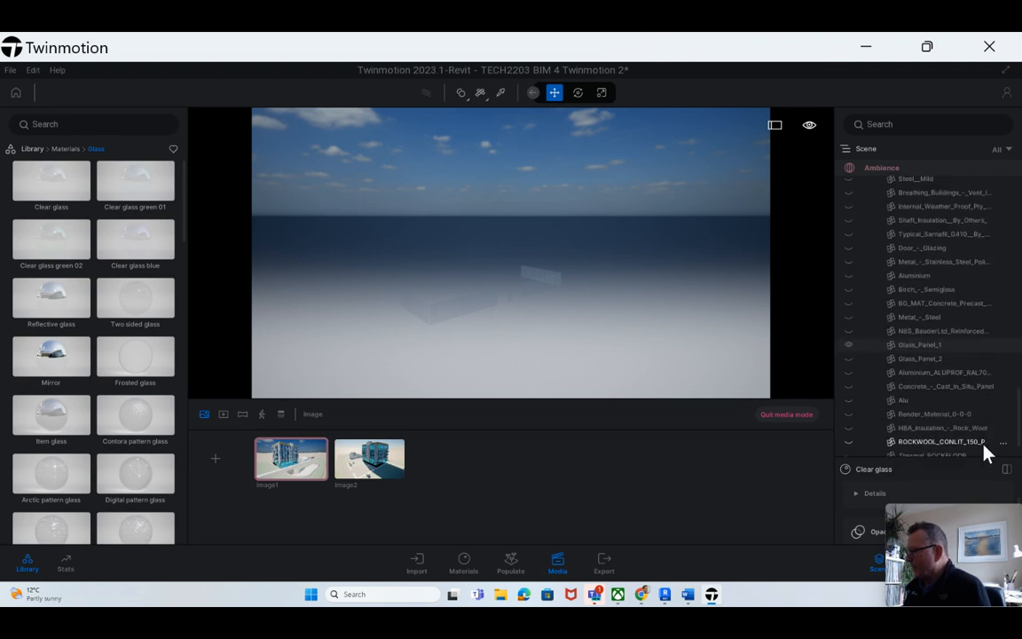
scroll(986, 448, "down", 2)
scroll(985, 445, "down", 1)
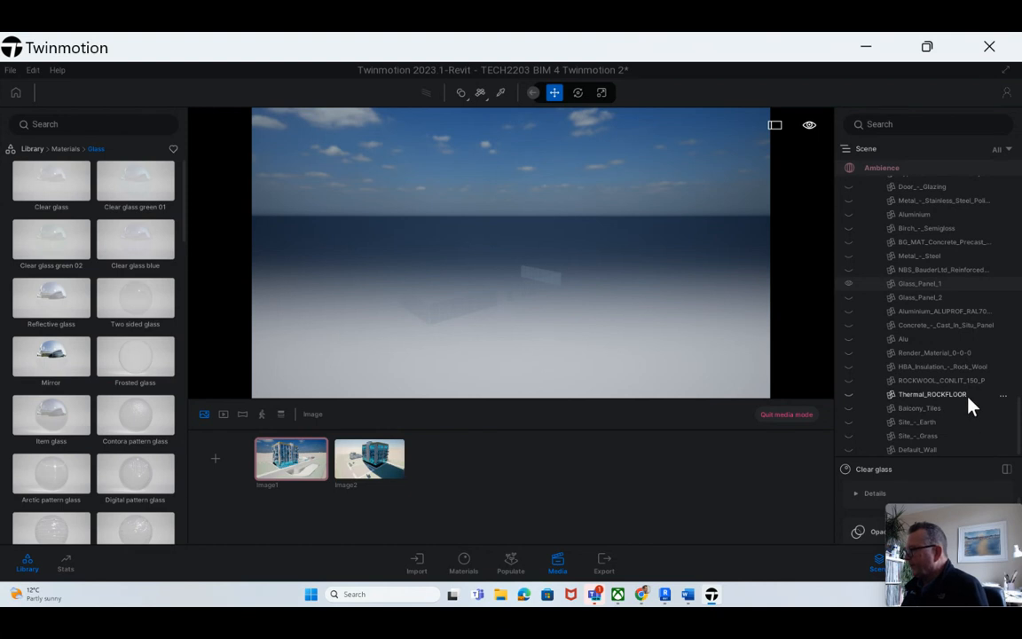
left_click(1004, 285)
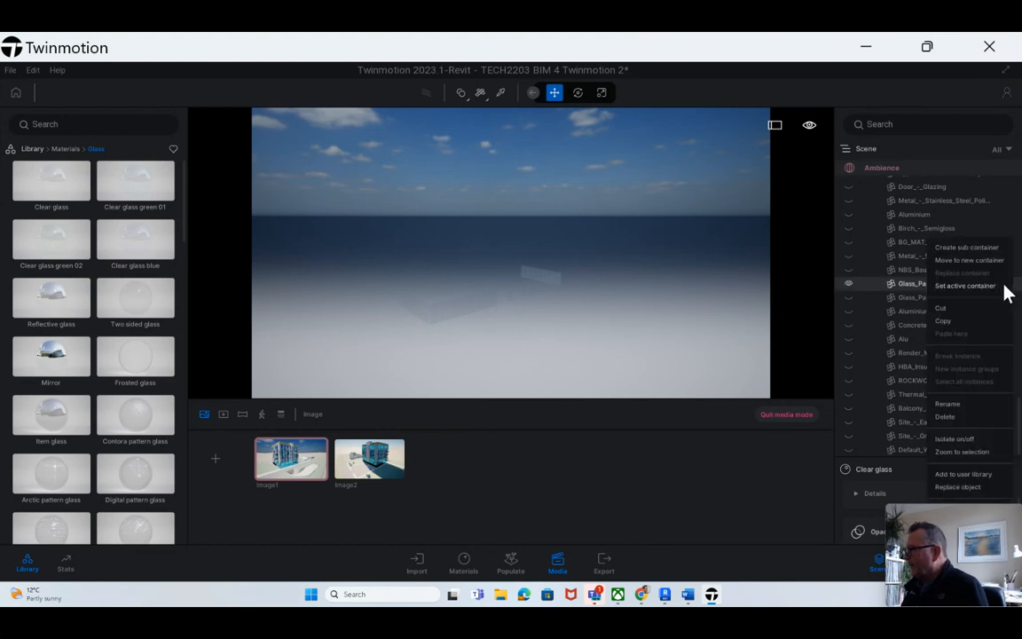
scroll(964, 304, "up", 1)
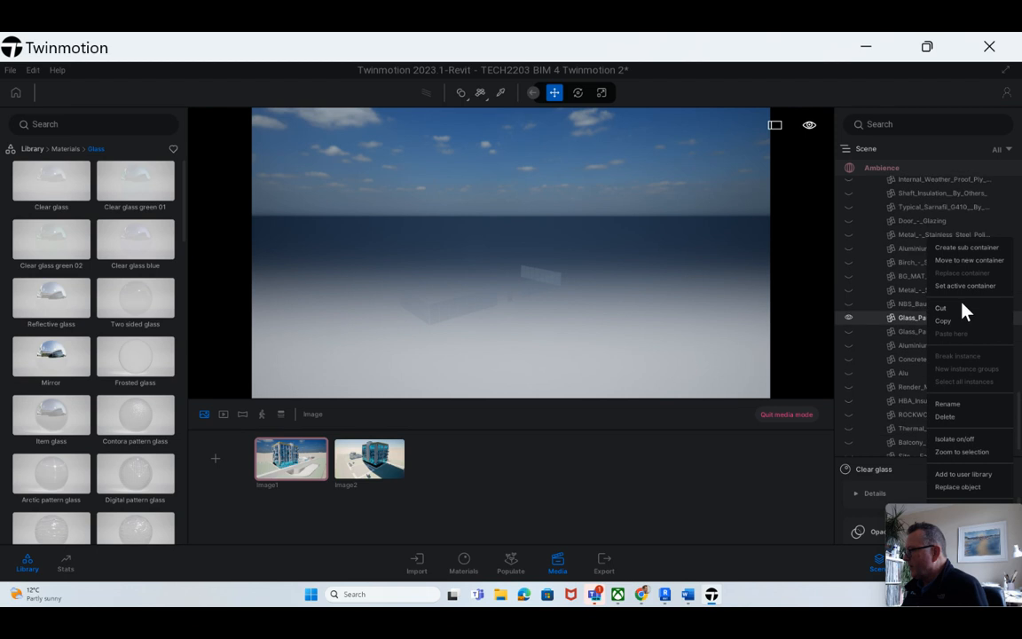
left_click(919, 318)
left_click(1005, 317)
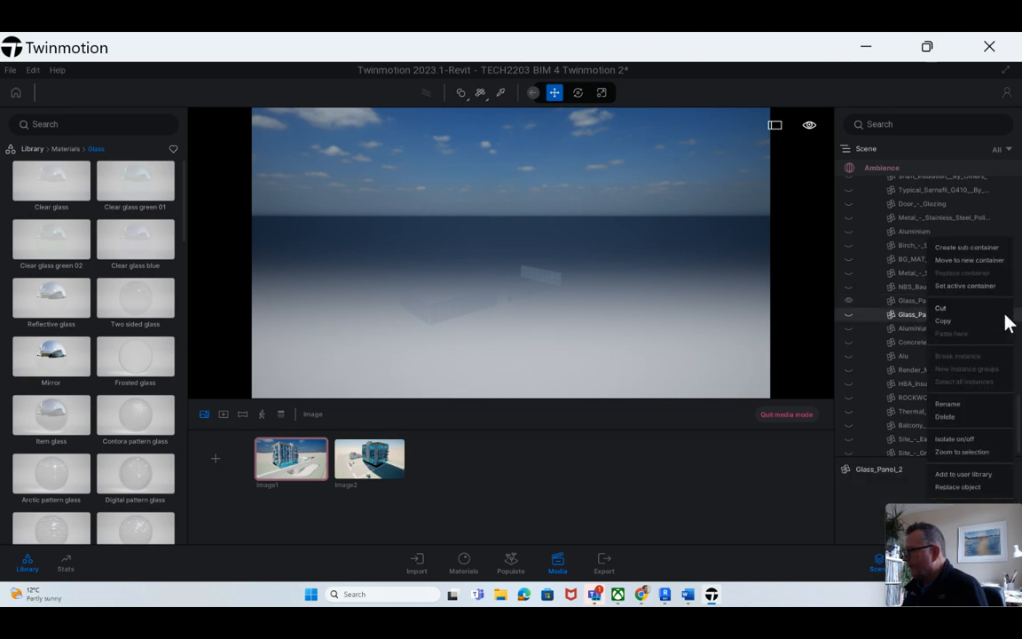
left_click(885, 301)
left_click(848, 302)
left_click(848, 314)
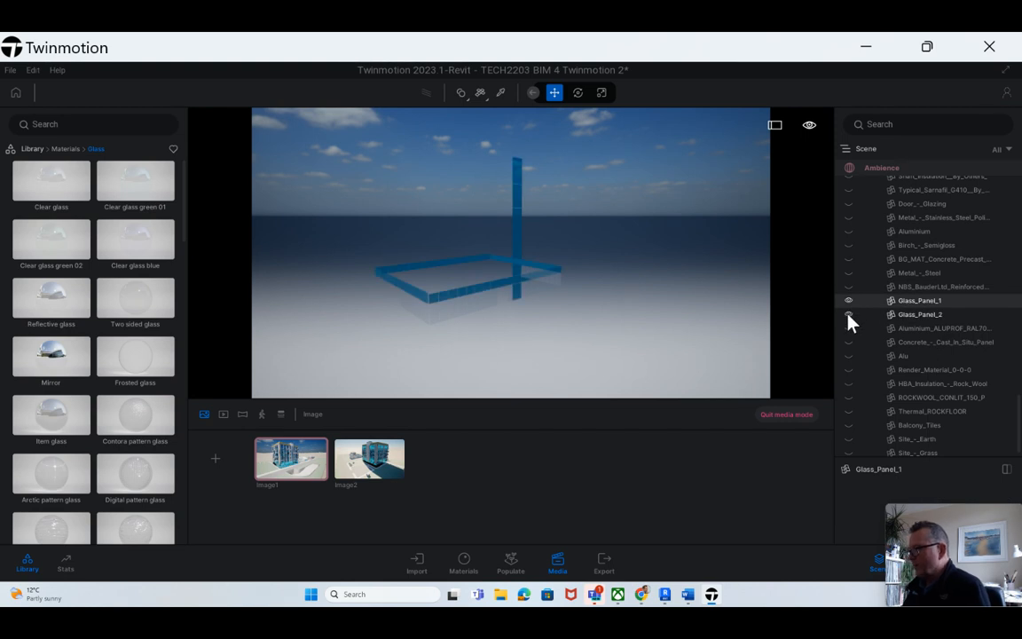
Apply the Blue tinted glass material to the visible Glass_Panel_2 glazing around the base and up the facade
mouse_move(100, 355)
mouse_move(108, 228)
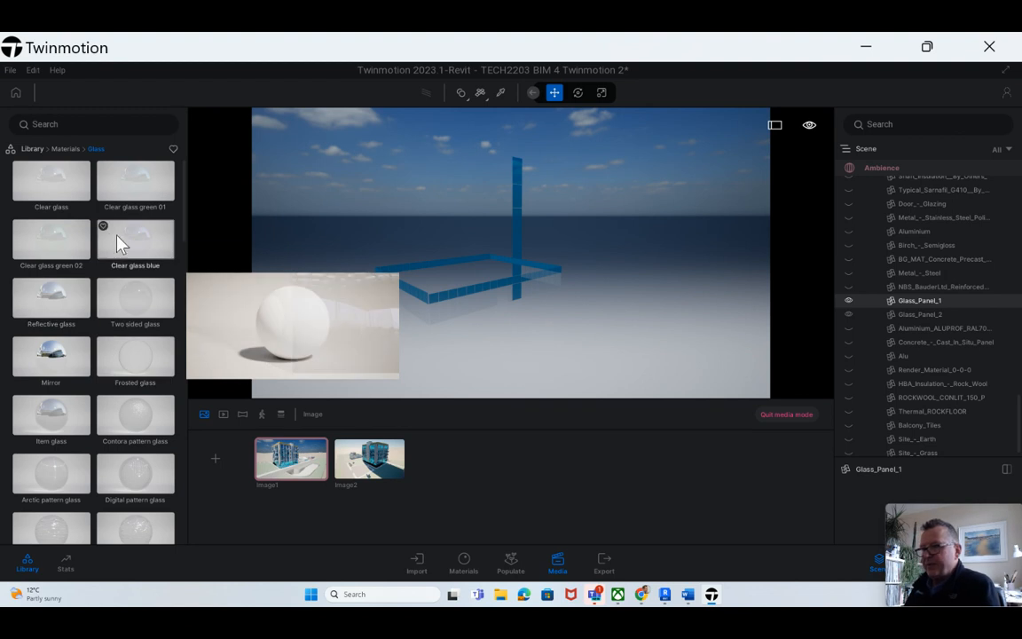
scroll(135, 366, "down", 10)
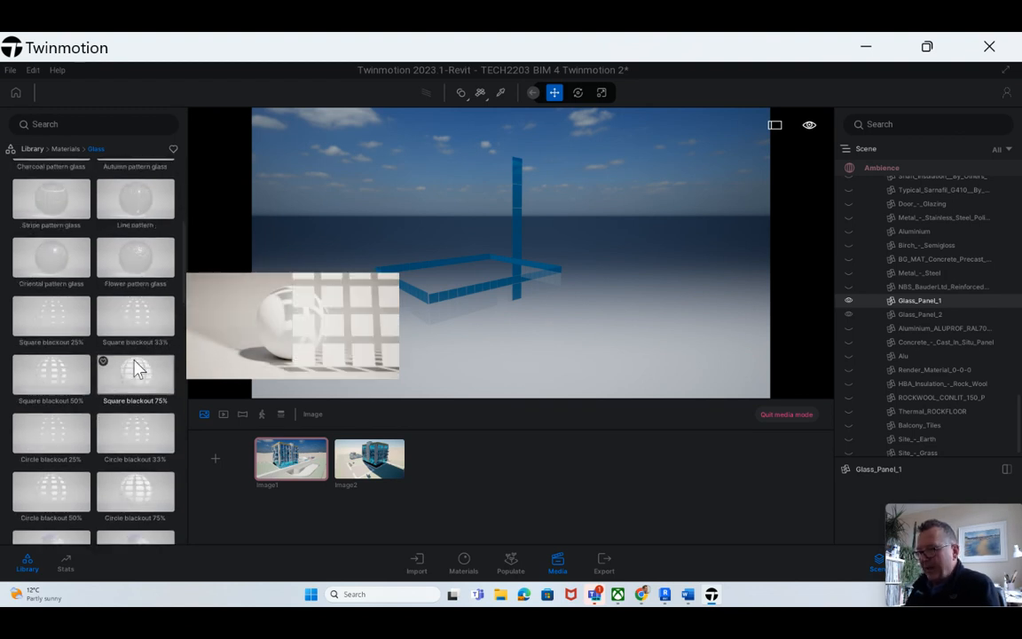
scroll(135, 366, "down", 8)
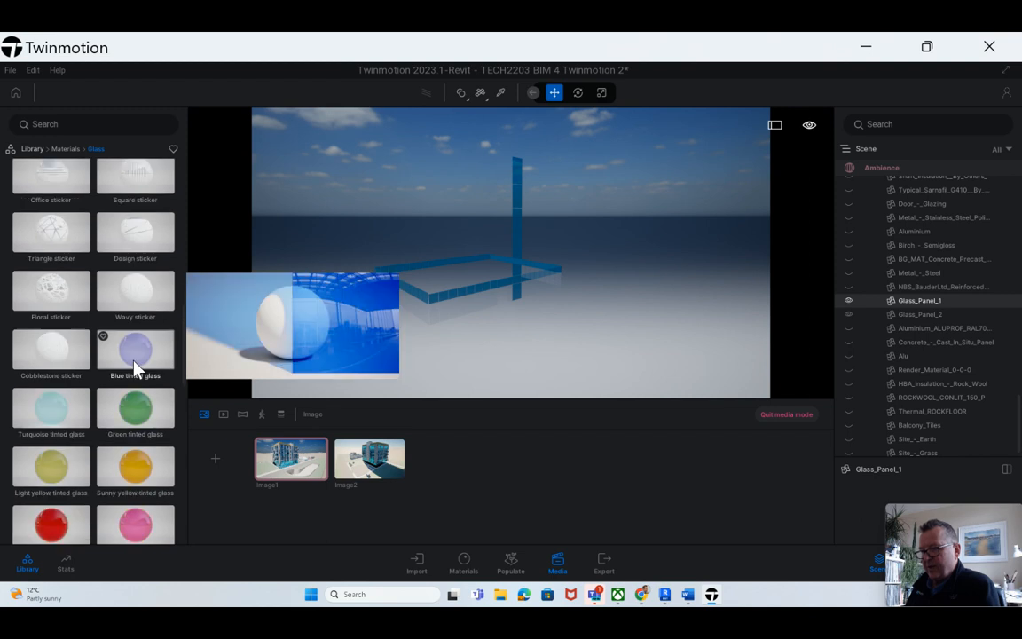
left_click_drag(137, 355, 522, 279)
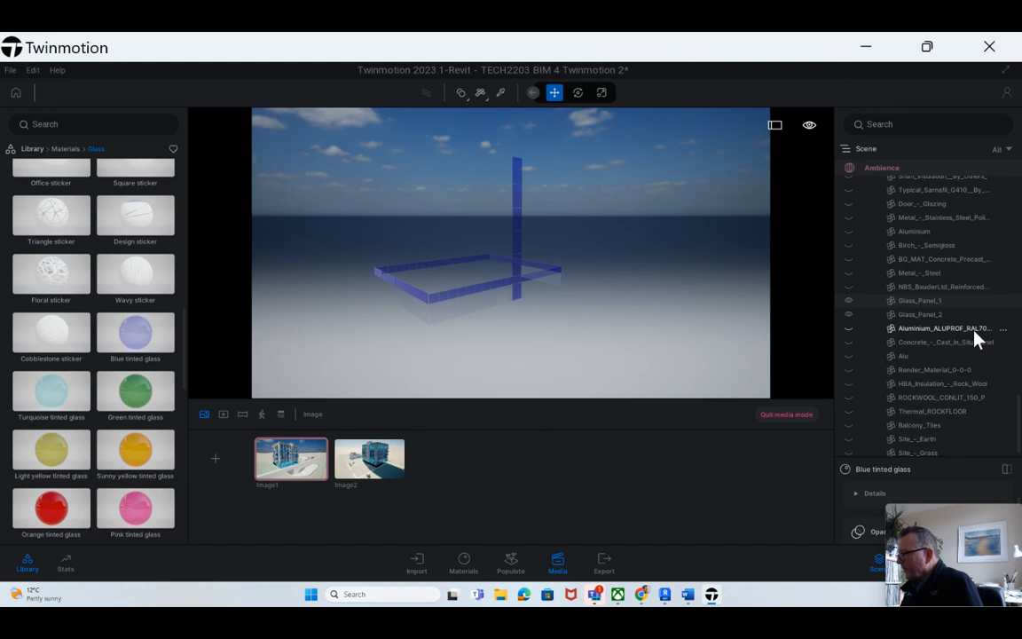
Turn off isolation on Glass_Panel_1 to show the full building and its surroundings again
right_click(1005, 322)
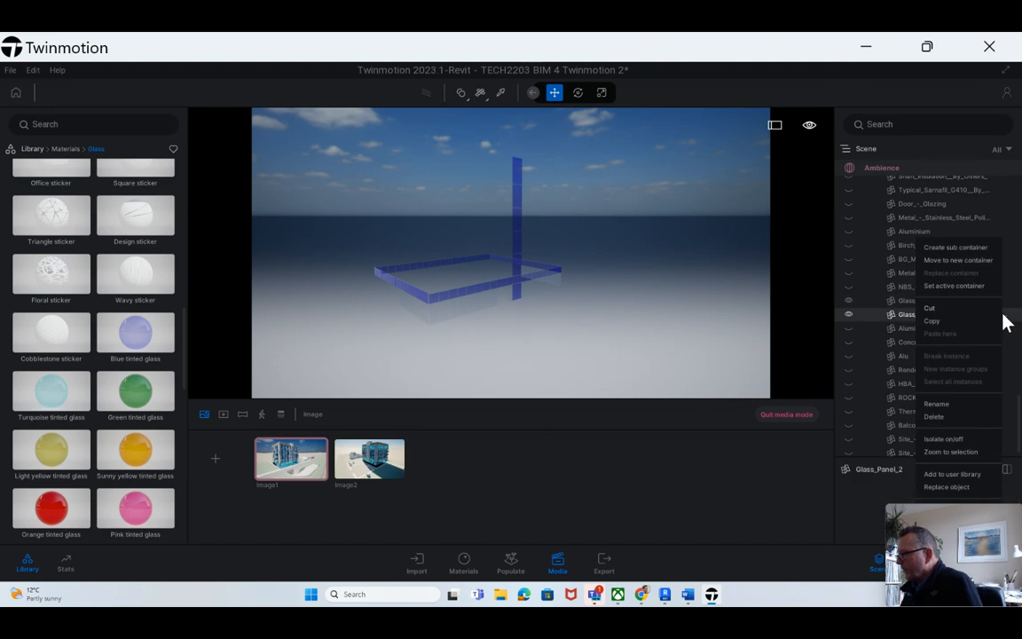
scroll(971, 388, "down", 1)
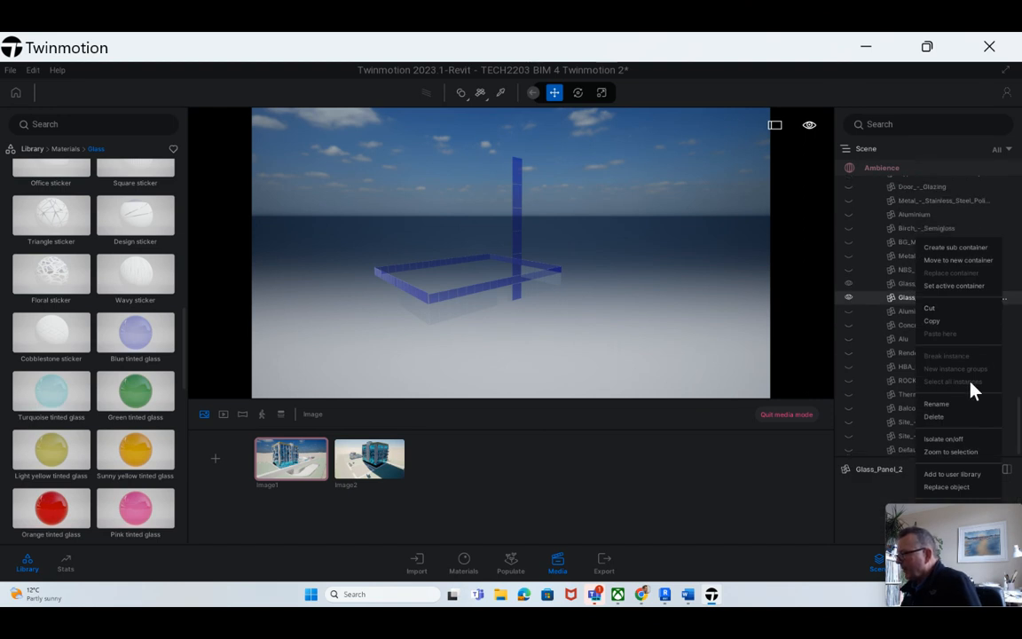
scroll(973, 390, "up", 4)
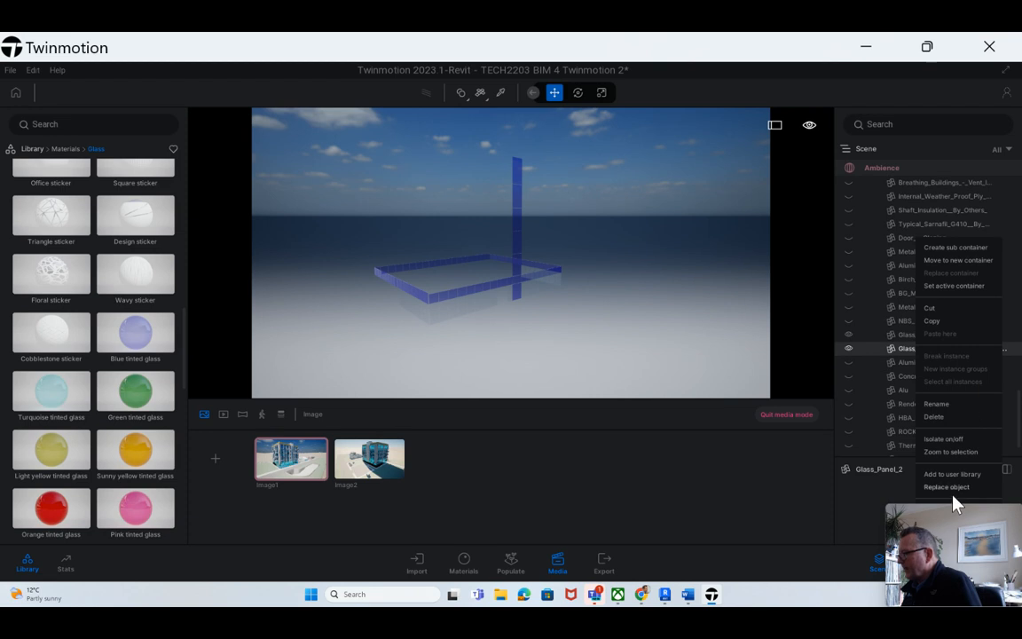
left_click_drag(936, 511, 731, 513)
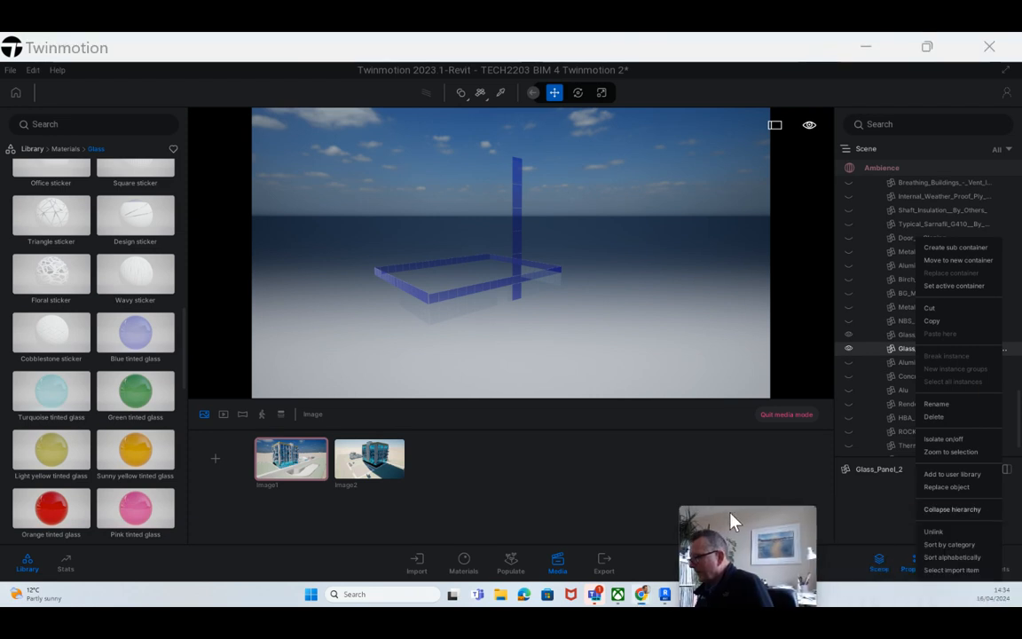
left_click(958, 438)
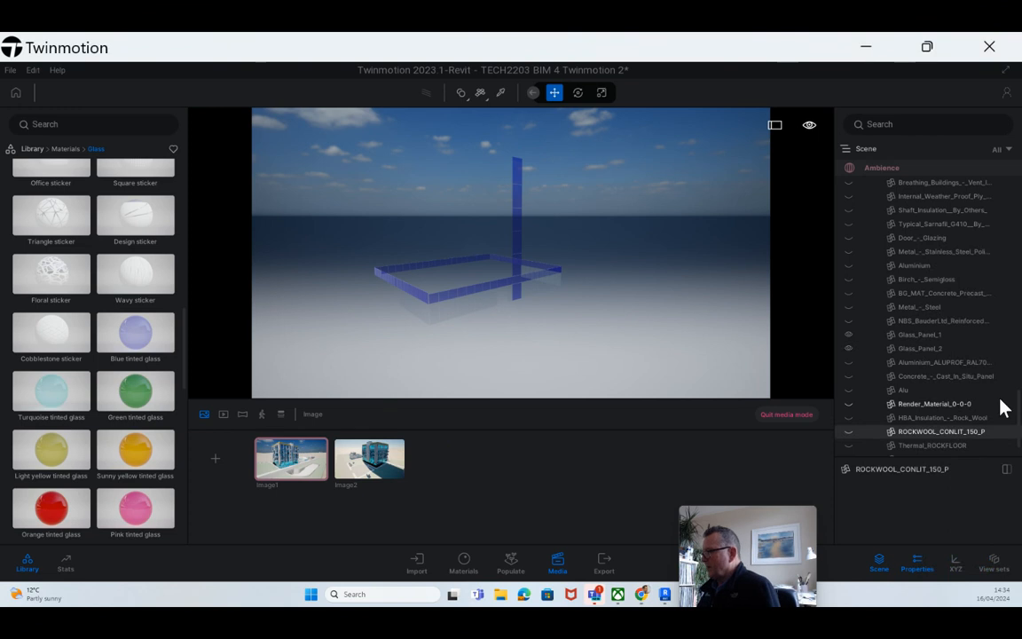
left_click(1003, 337)
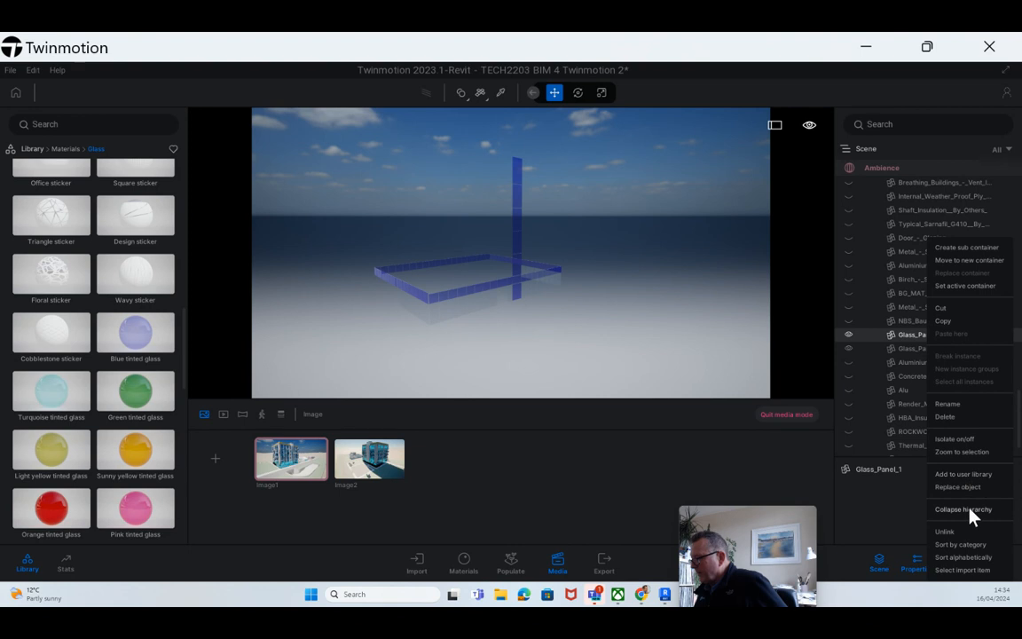
left_click(958, 439)
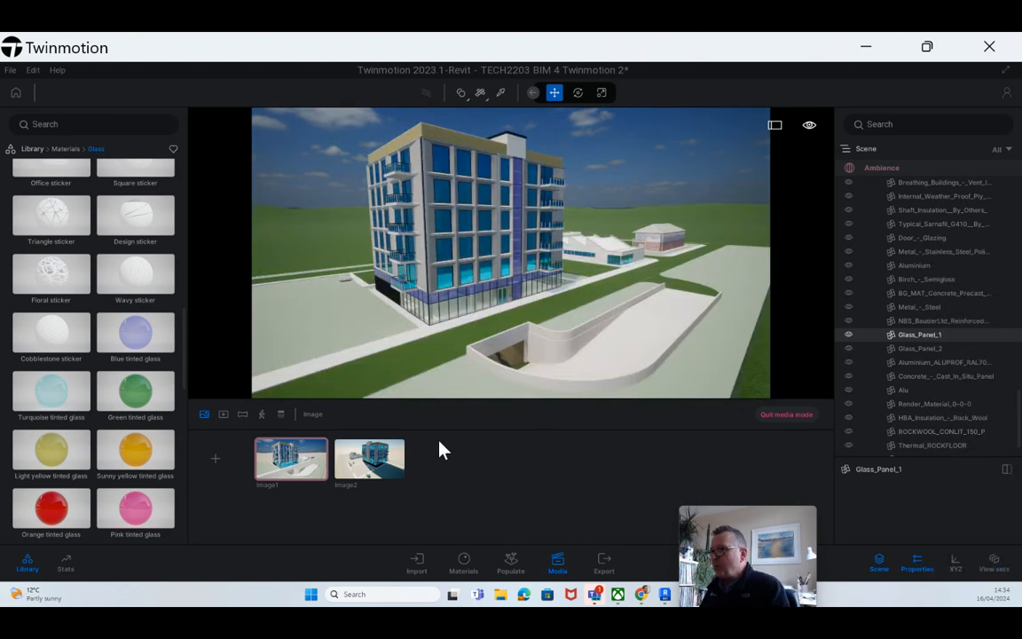
Select the building's Aluminium_ALUPROF frames and look through the library's material categories
left_click(445, 285)
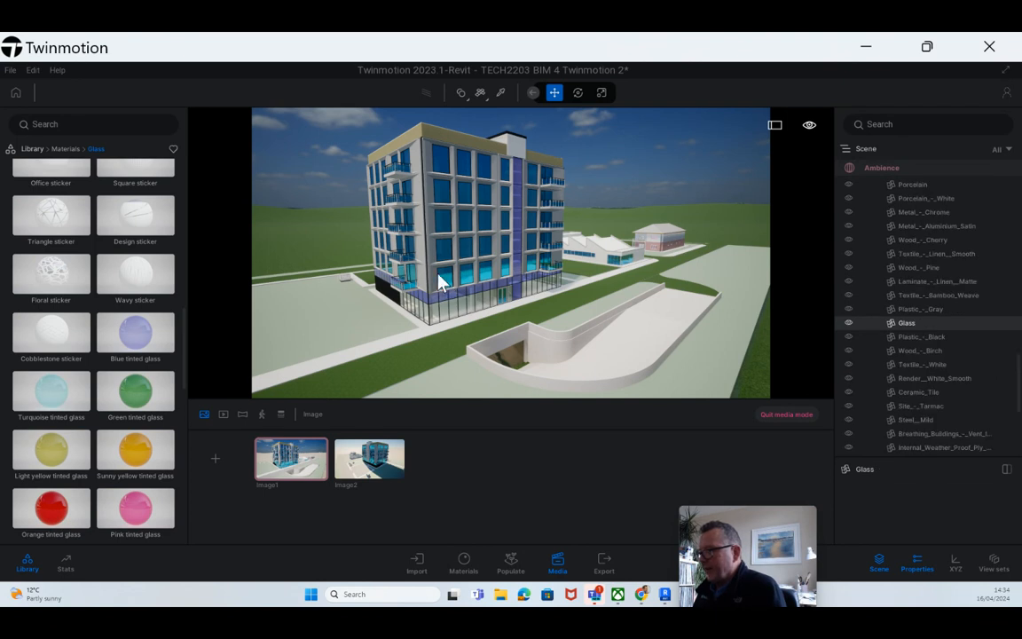
left_click(439, 282)
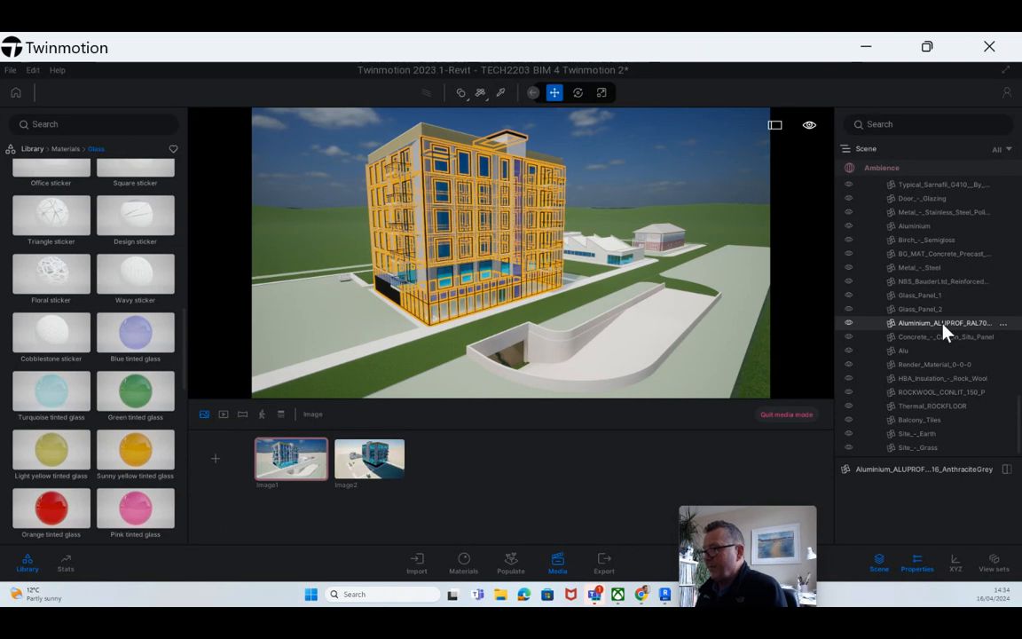
left_click(32, 149)
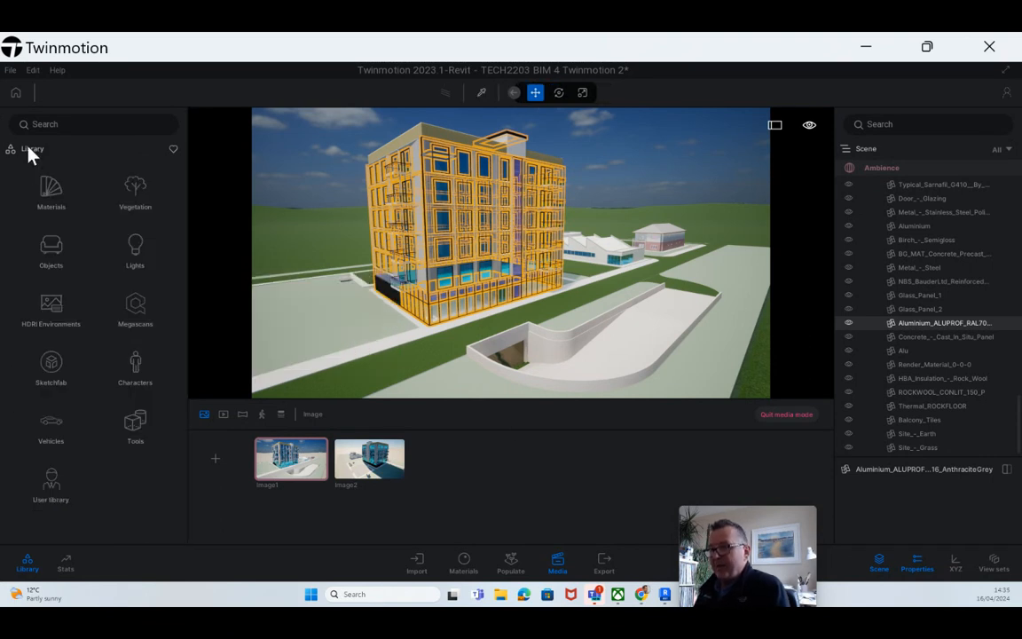
left_click(51, 199)
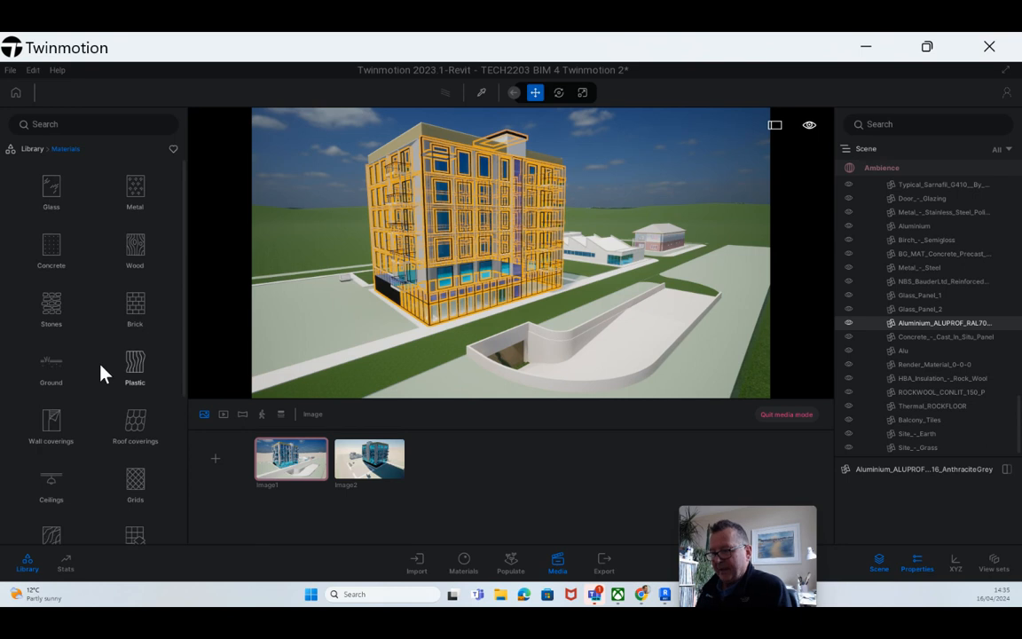
scroll(100, 373, "down", 1)
scroll(101, 373, "down", 1)
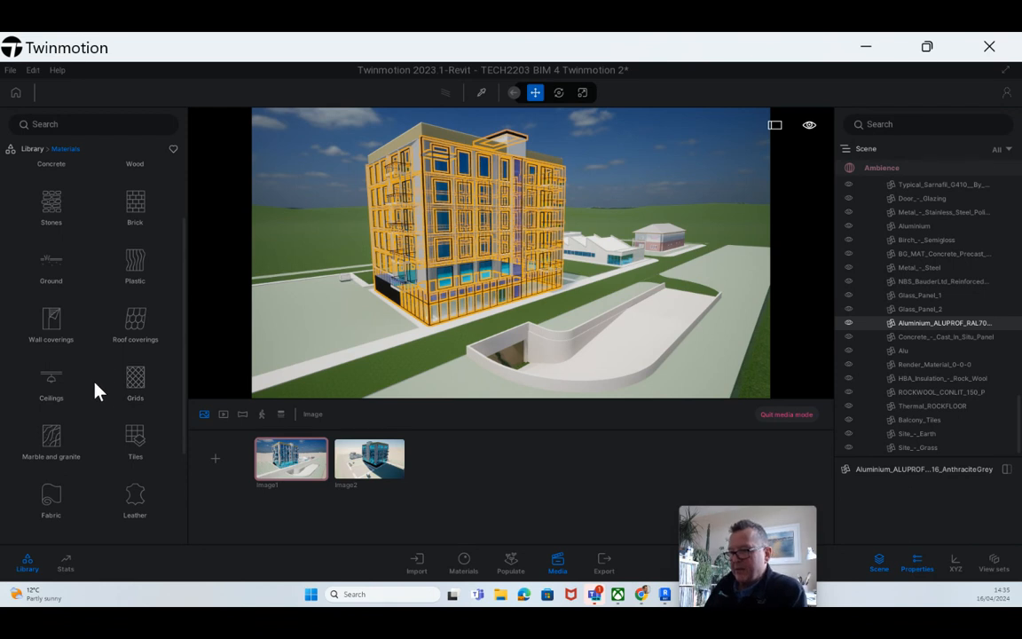
scroll(99, 406, "up", 2)
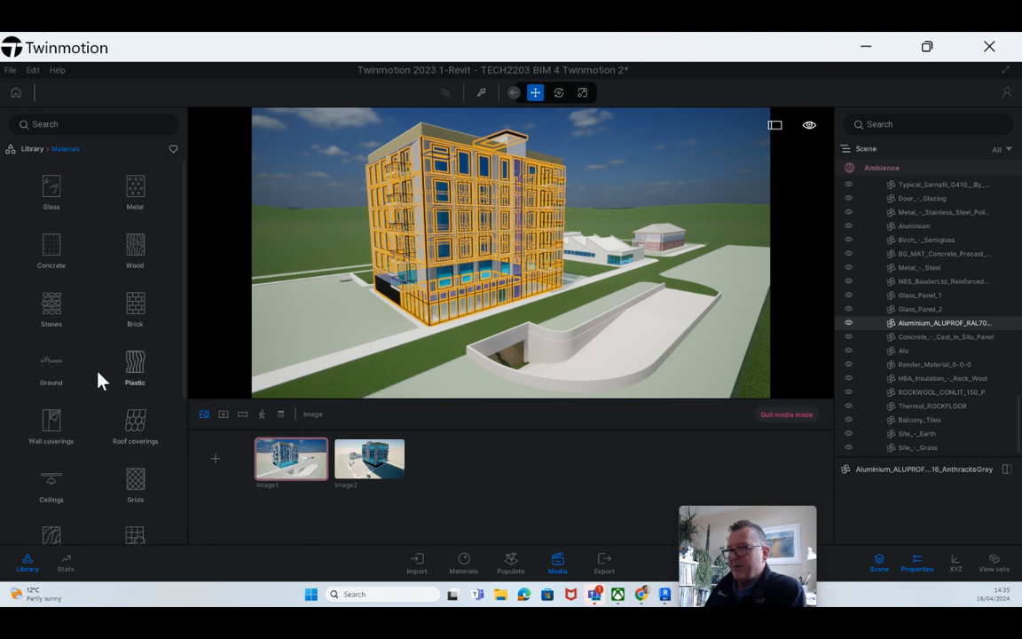
Look through the metal materials in the library and pick Carbon
left_click(135, 190)
scroll(122, 353, "down", 5)
left_click(137, 399)
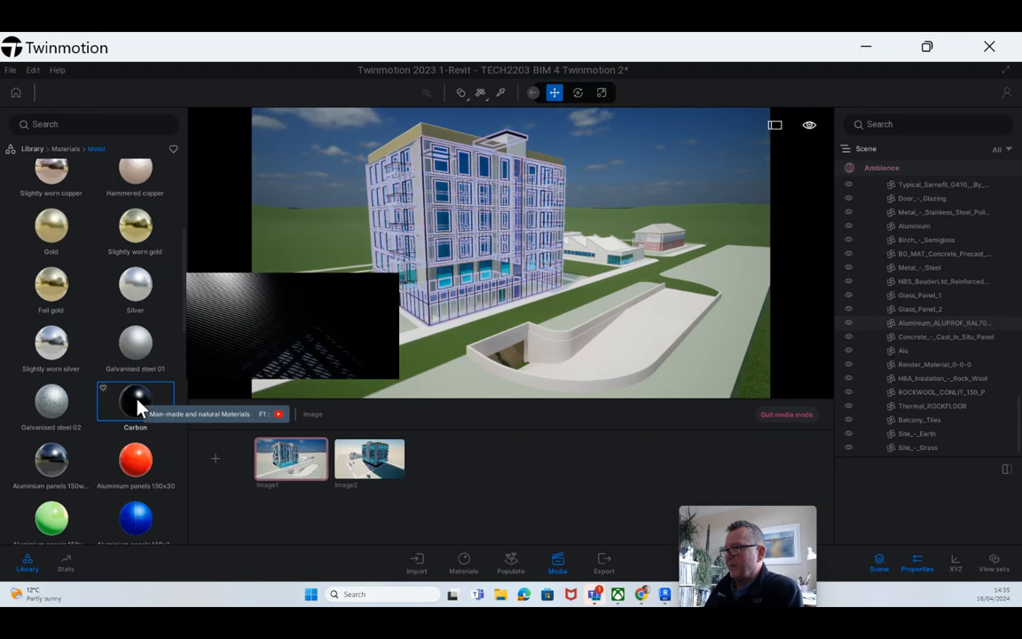
left_click(618, 363)
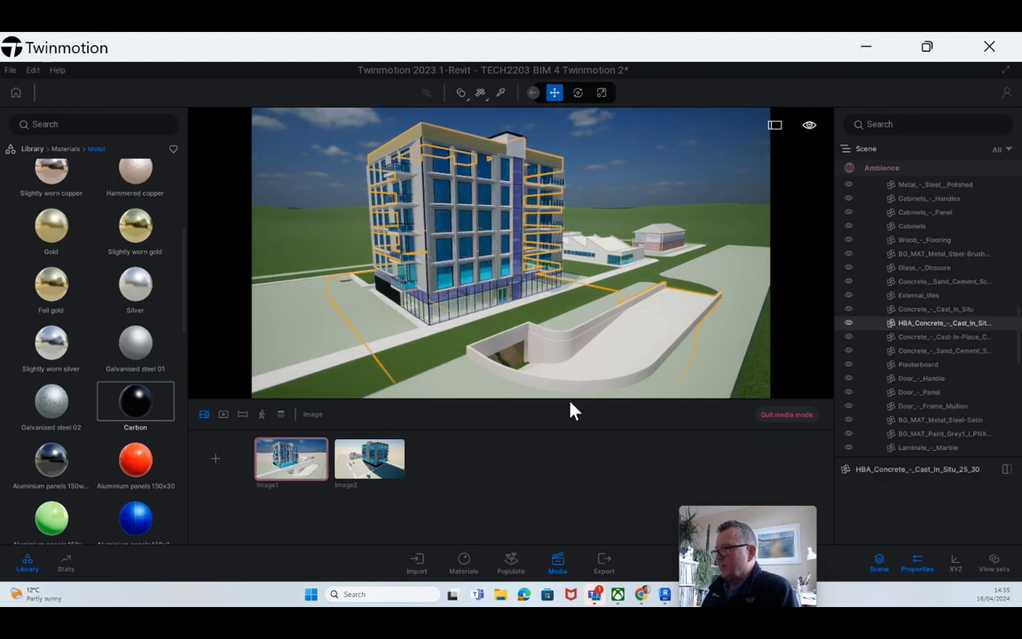
Isolate the Windows_Glass_Clear object to identify which windows it covers, and restore the full model's visibility
left_click(306, 262)
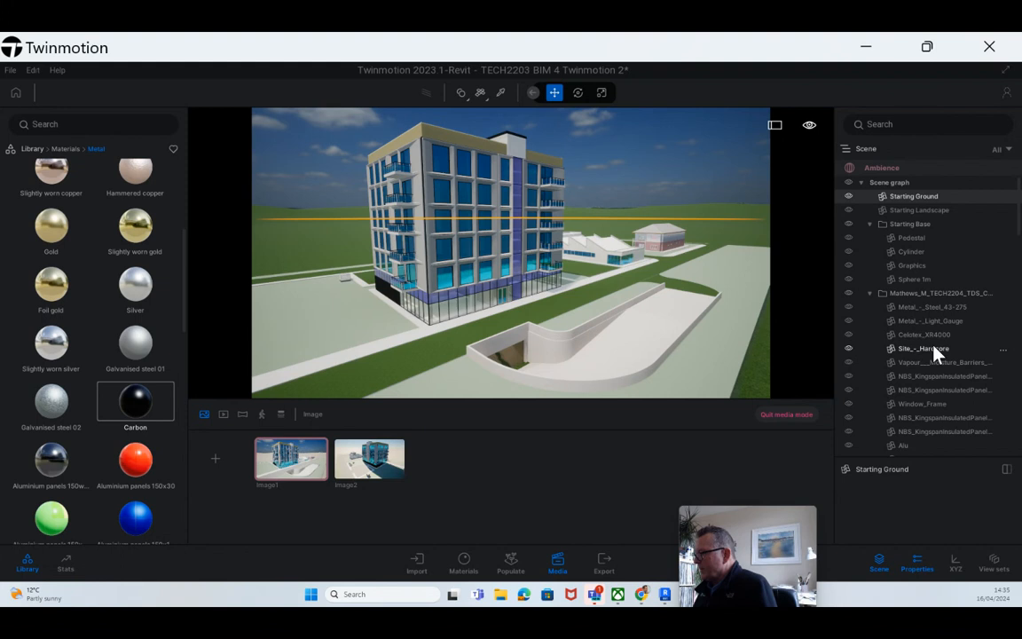
scroll(935, 352, "down", 5)
scroll(943, 354, "down", 5)
scroll(942, 354, "down", 4)
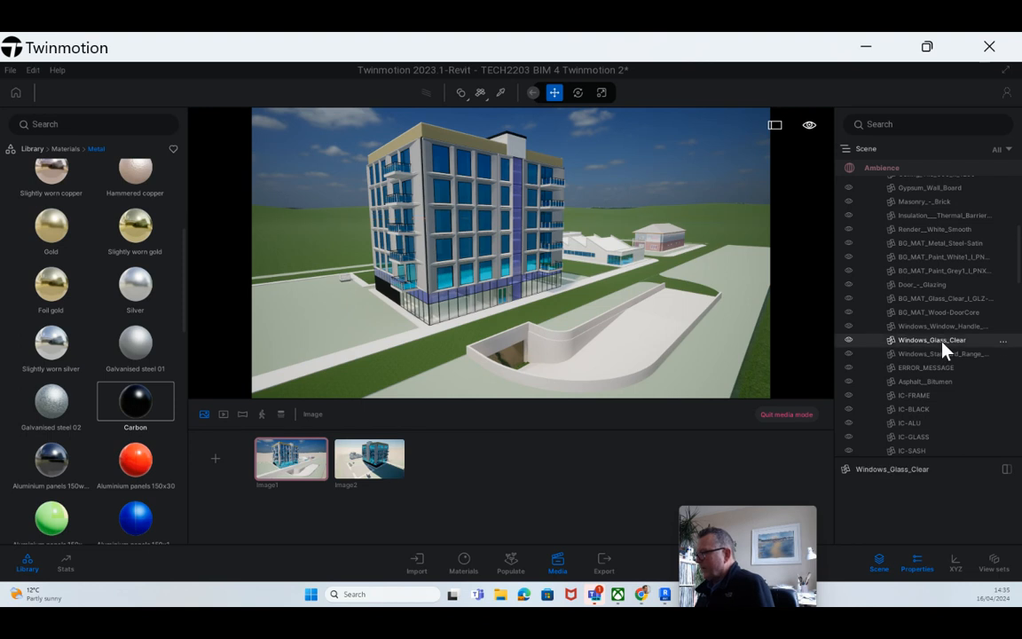
left_click(1003, 342)
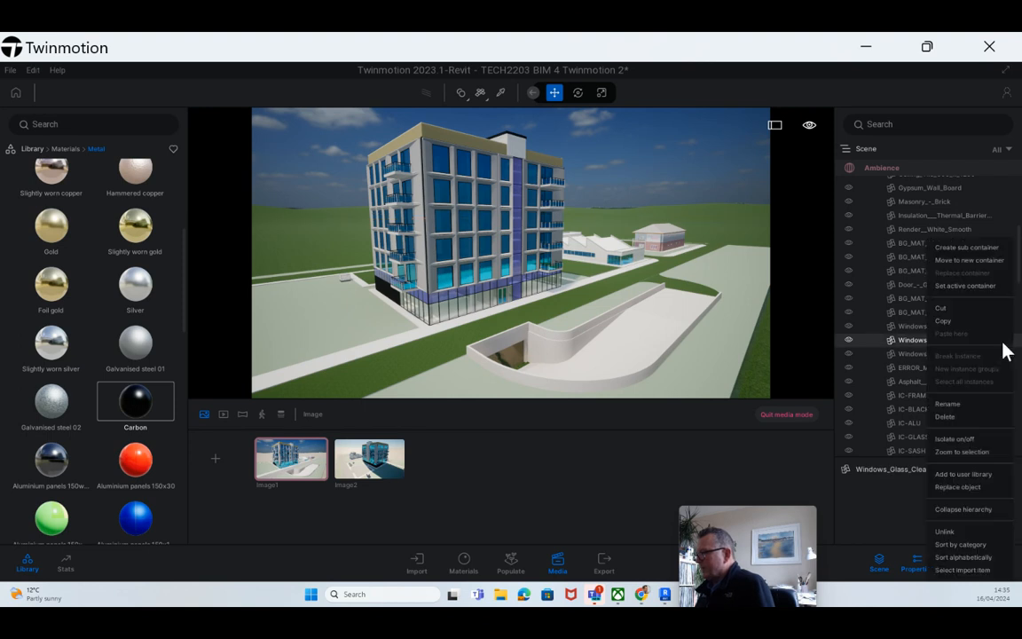
left_click(955, 439)
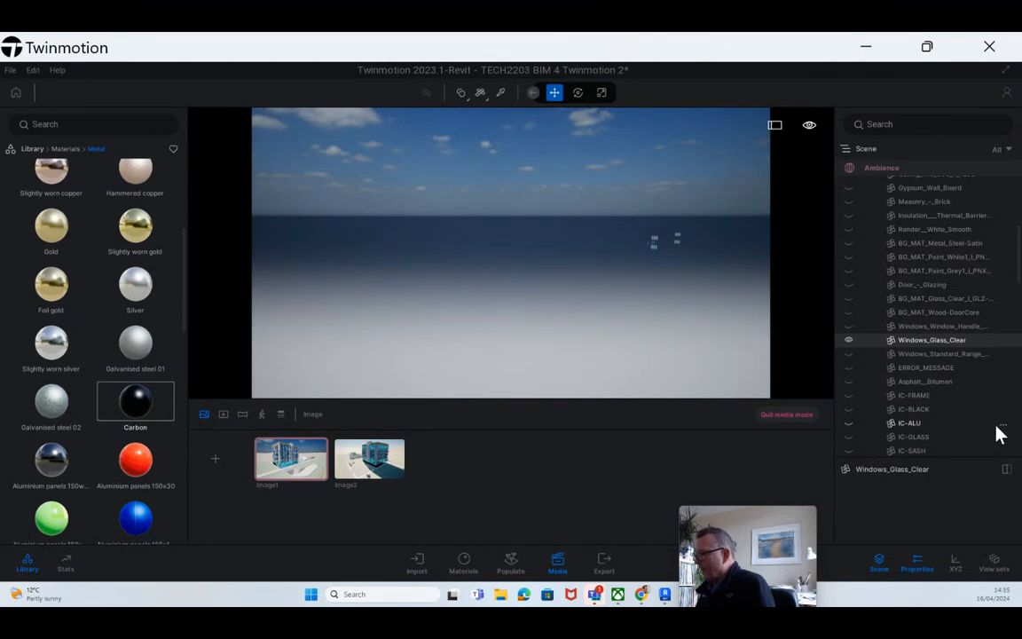
left_click(1003, 342)
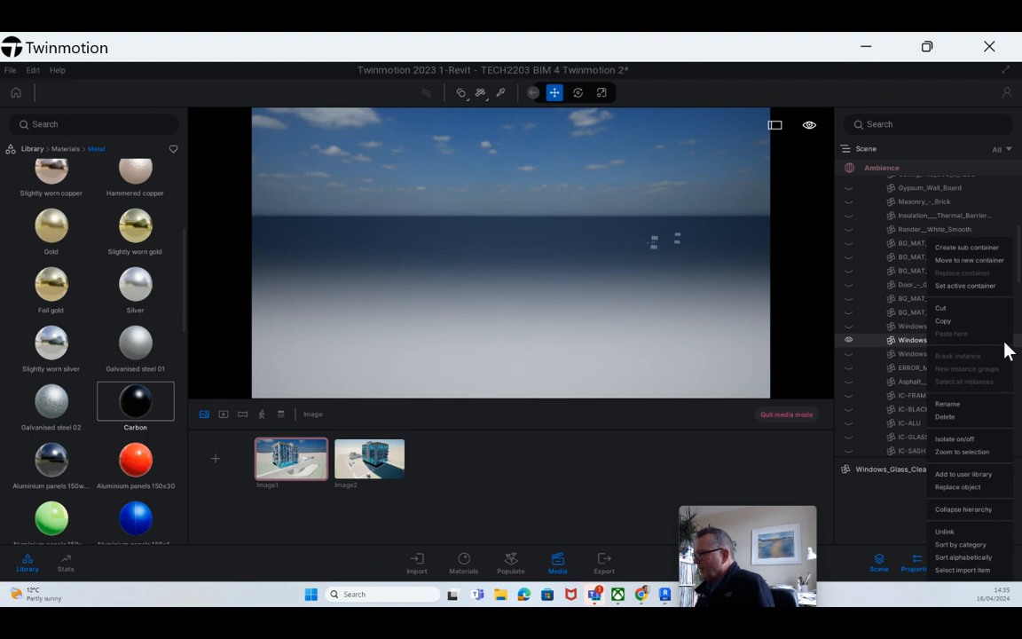
left_click(970, 441)
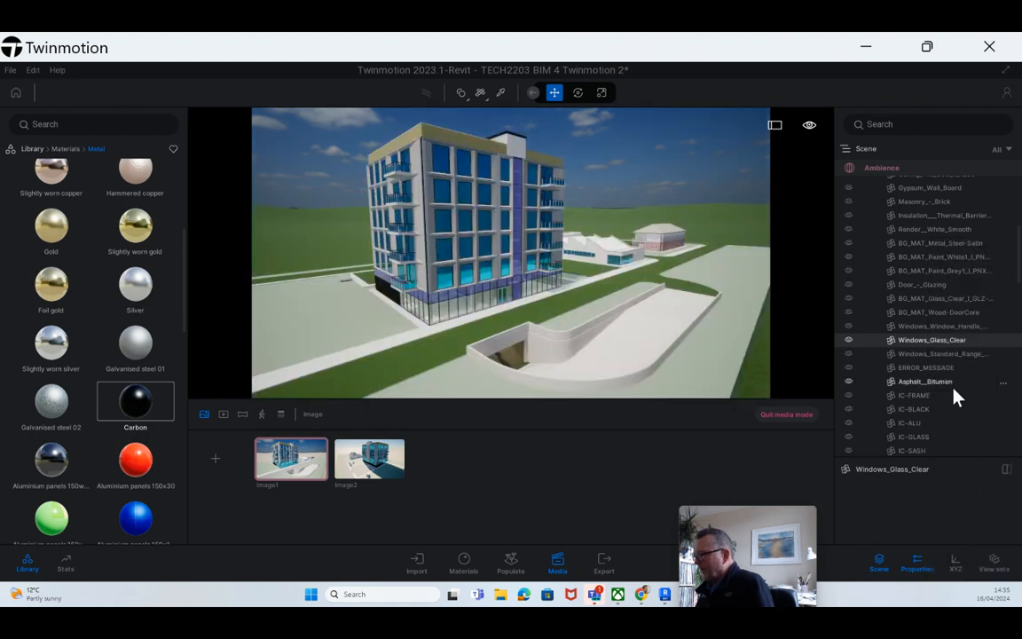
Look through the building's material objects in the scene list and identify the Glass object covering the blue facade windows
scroll(955, 397, "down", 2)
scroll(955, 401, "down", 5)
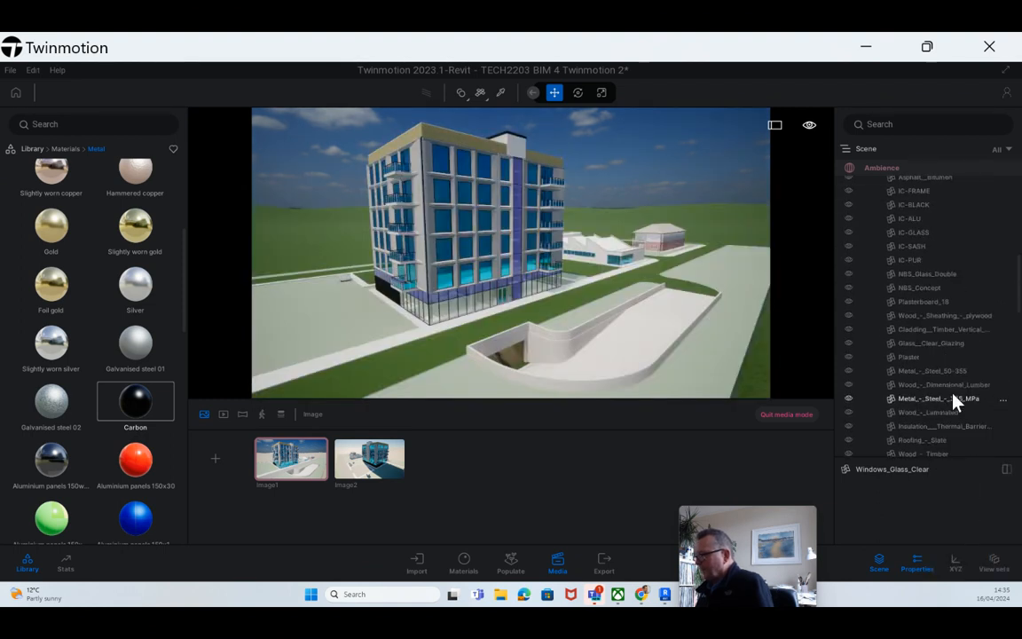
scroll(955, 400, "down", 2)
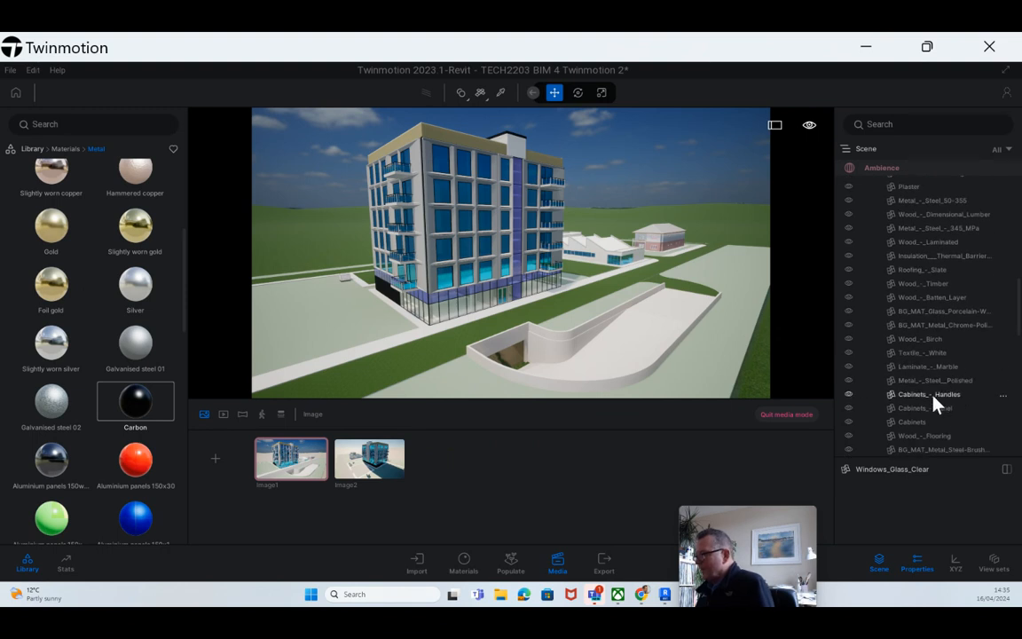
scroll(934, 404, "down", 3)
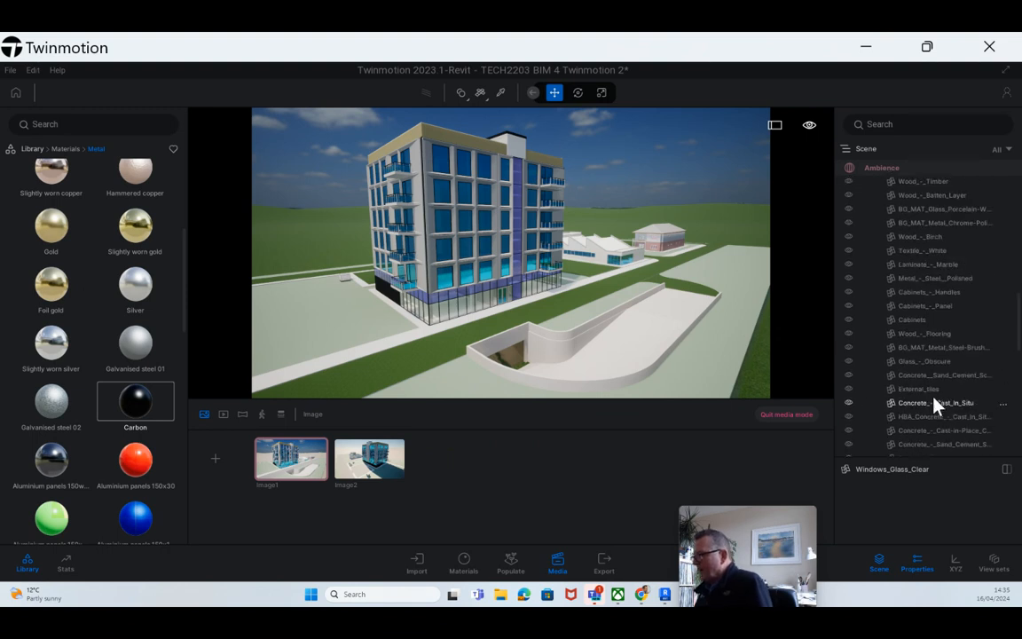
scroll(940, 394, "down", 6)
scroll(940, 395, "down", 1)
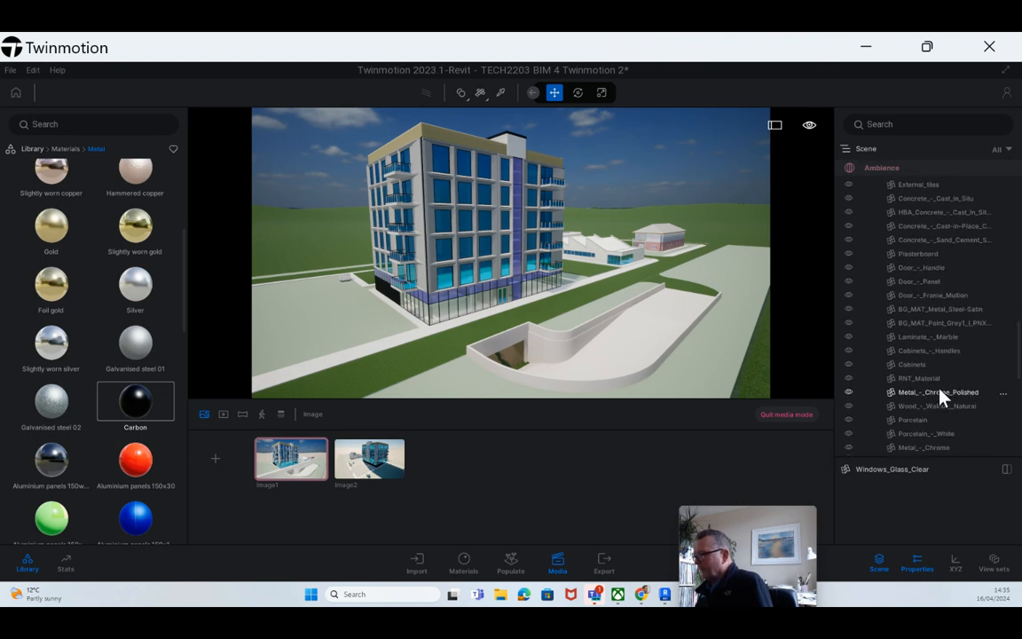
left_click(445, 282)
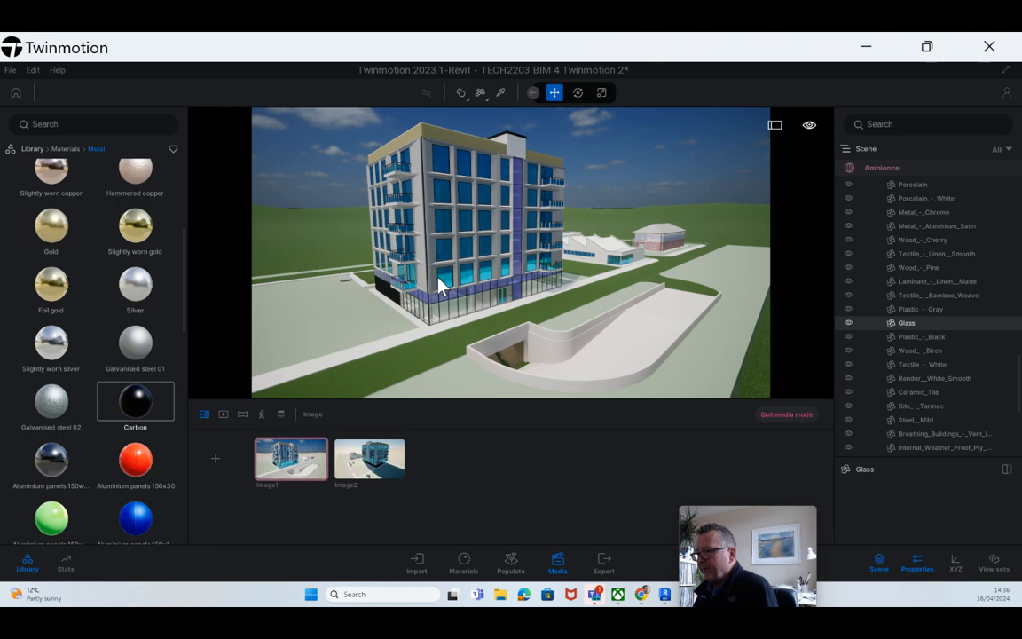
left_click(441, 282)
left_click(443, 280)
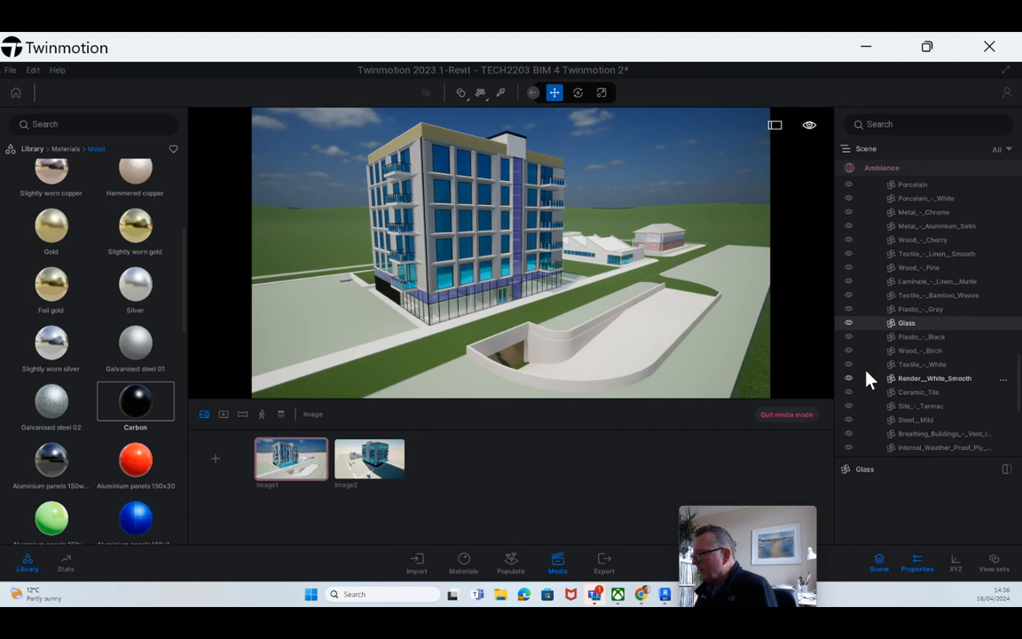
Check a facade window's frame and Glass objects up close and look through the remaining material objects in the scene list
scroll(958, 377, "down", 2)
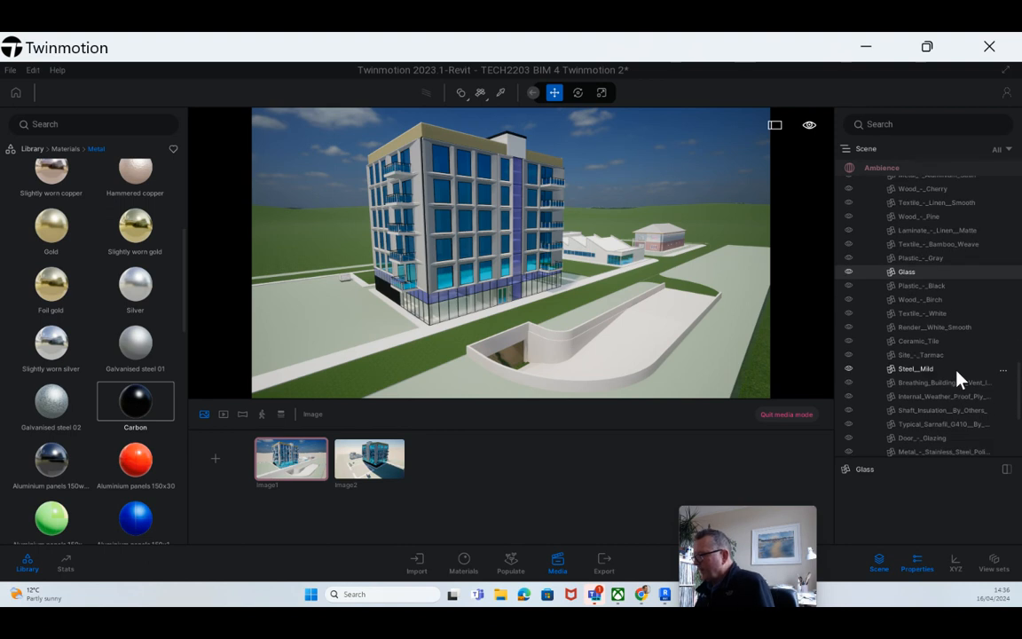
scroll(922, 381, "down", 4)
scroll(447, 263, "up", 2)
scroll(445, 265, "up", 3)
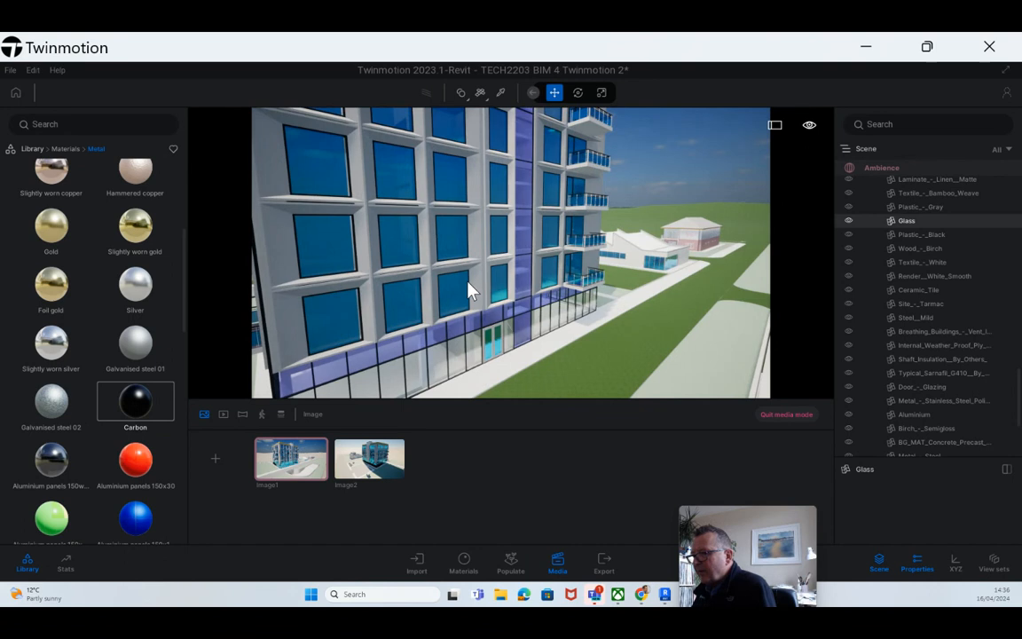
left_click(470, 283)
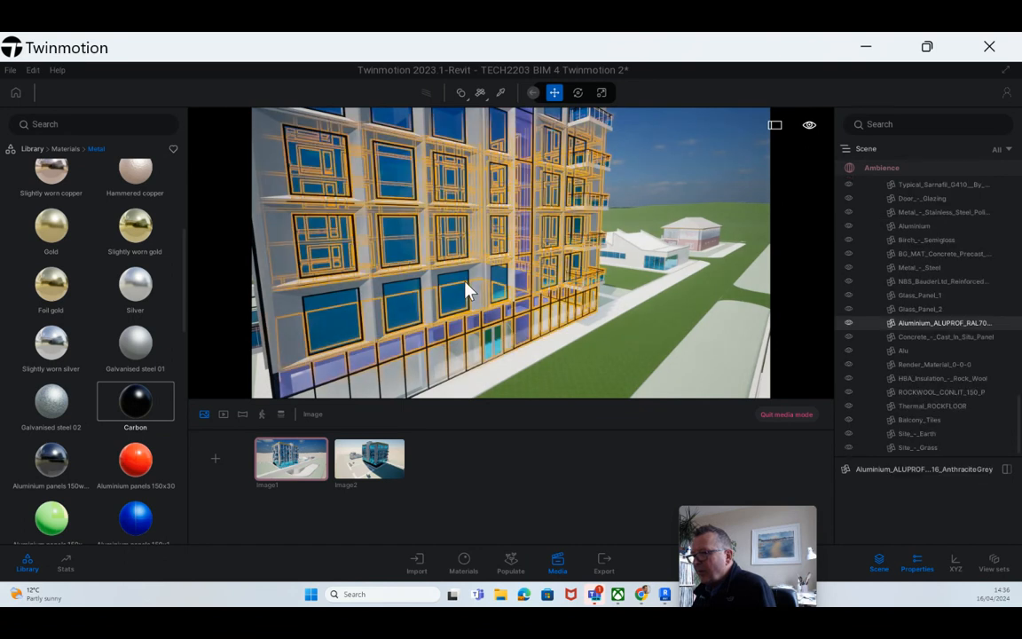
left_click(463, 280)
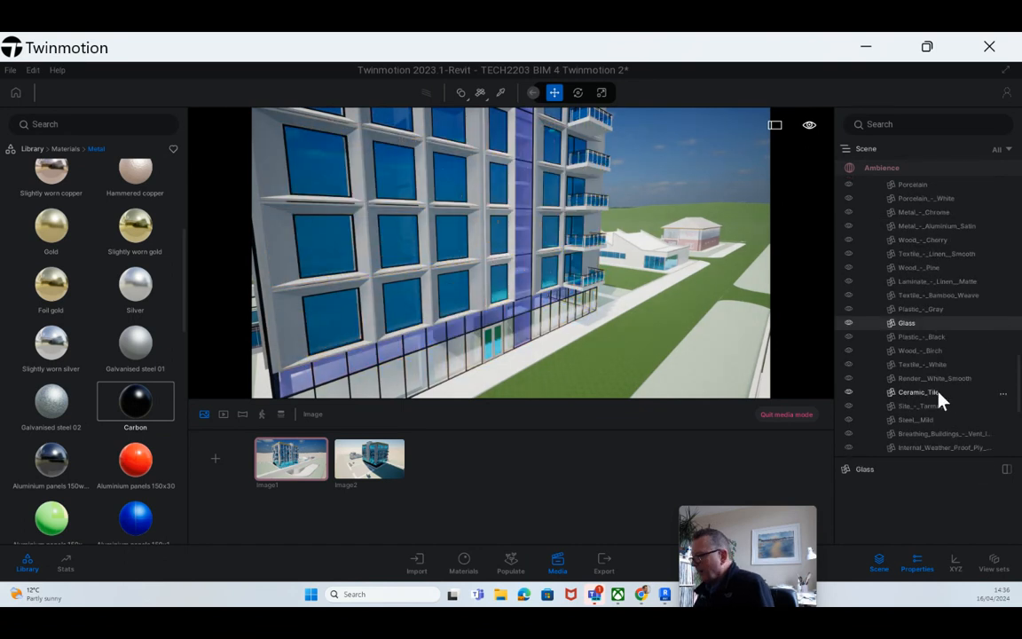
scroll(937, 399, "down", 3)
scroll(940, 399, "down", 8)
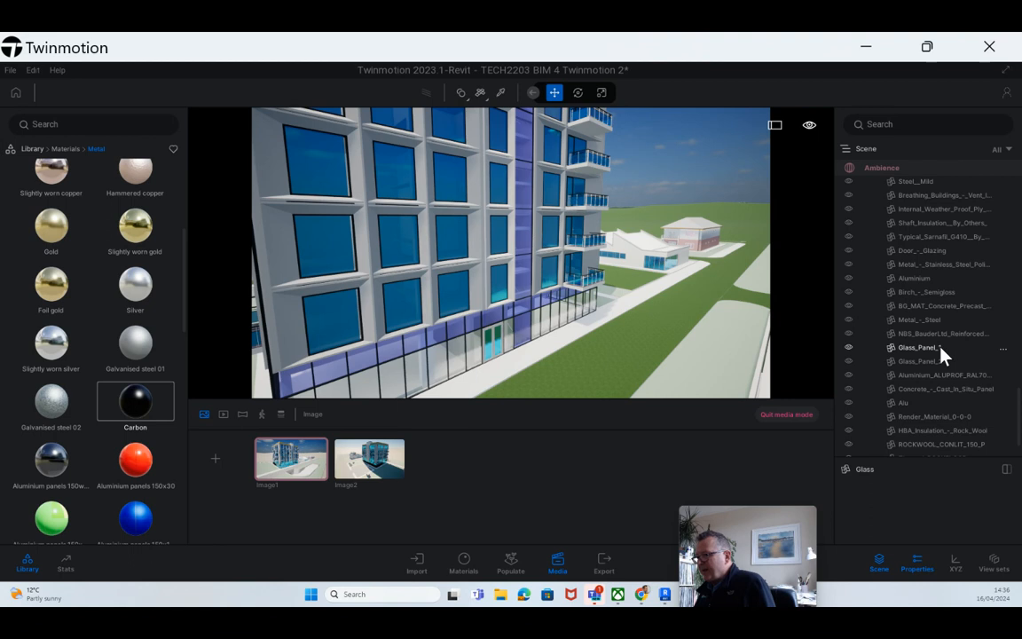
scroll(937, 376, "down", 2)
scroll(938, 376, "down", 2)
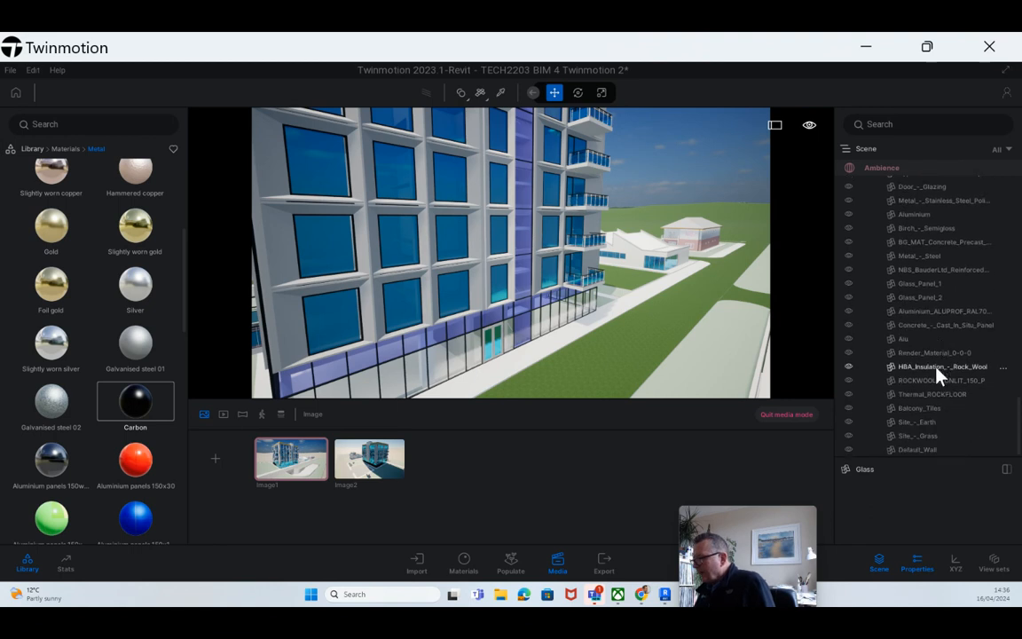
scroll(938, 376, "up", 3)
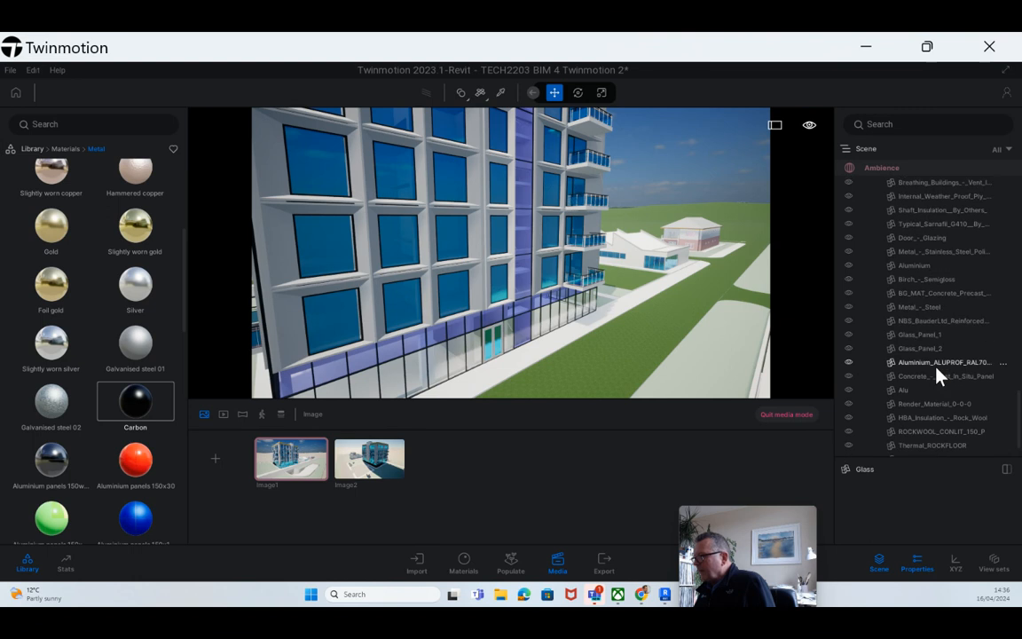
Apply the Clear glass blue material from the library's glass materials to the building's facade windows
left_click(28, 149)
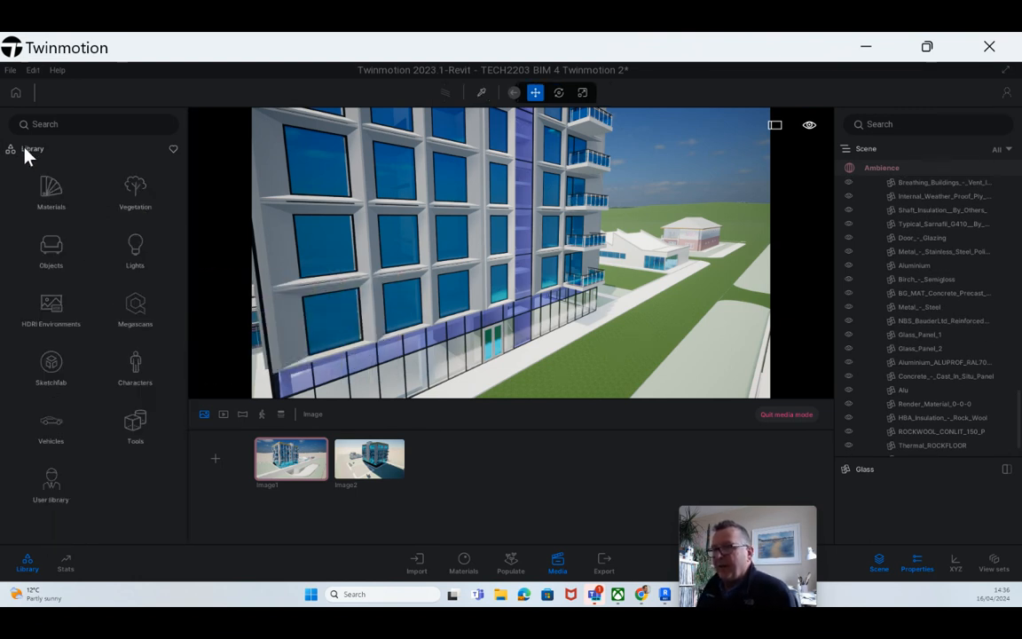
left_click(55, 194)
left_click(45, 198)
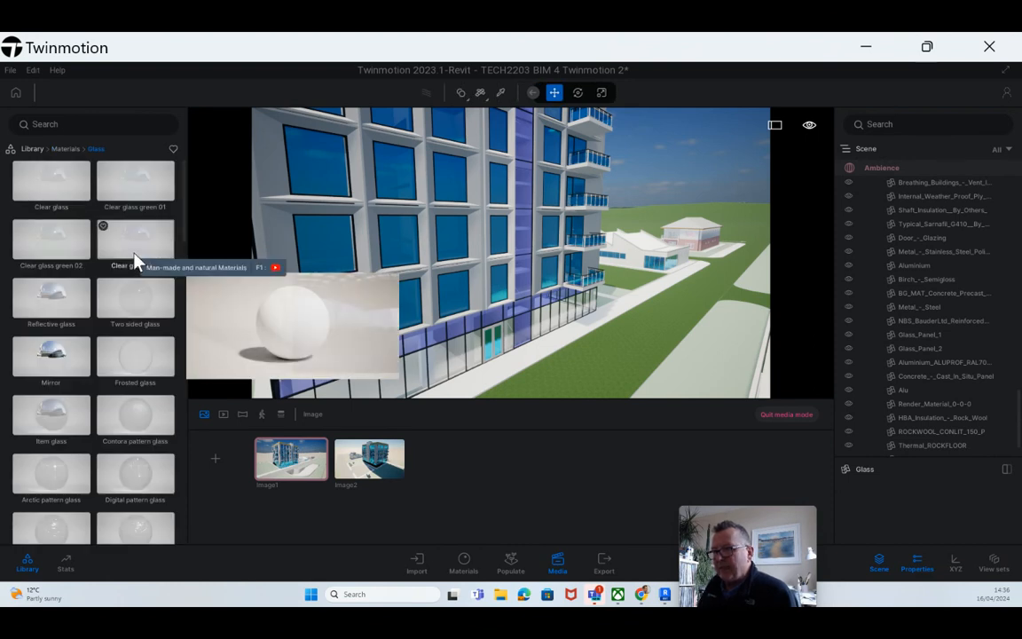
left_click_drag(223, 262, 317, 253)
Enlarge the material properties area and set Clear glass blue's opacity to 45% and Fresnel opacity to 0.13
scroll(342, 259, "down", 6)
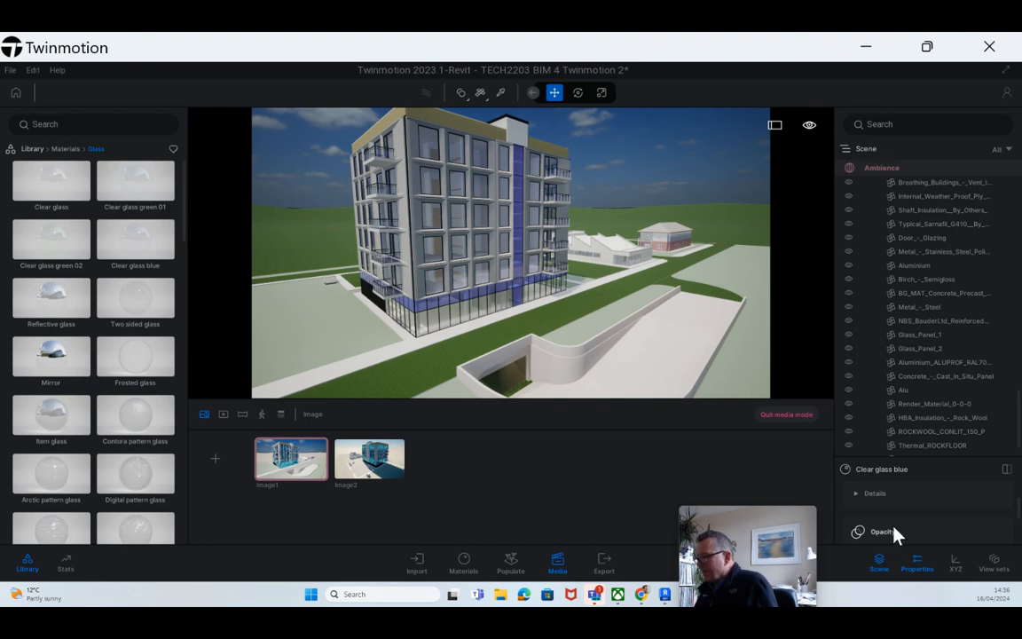
left_click_drag(920, 457, 927, 257)
left_click_drag(891, 380, 921, 381)
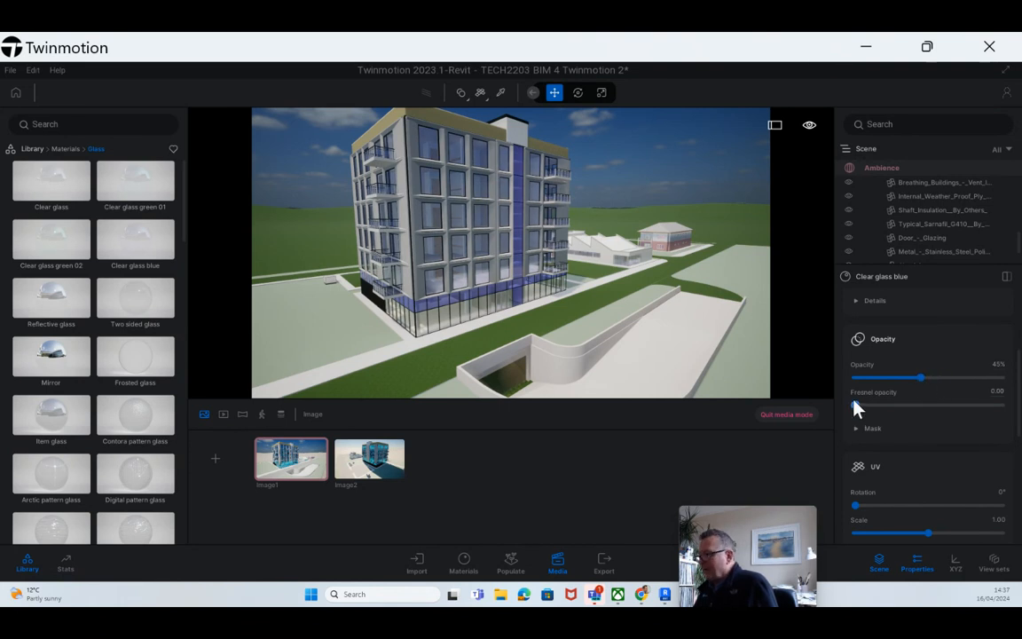
mouse_move(856, 407)
left_mouse_down()
mouse_move(901, 406)
mouse_move(872, 406)
left_mouse_up()
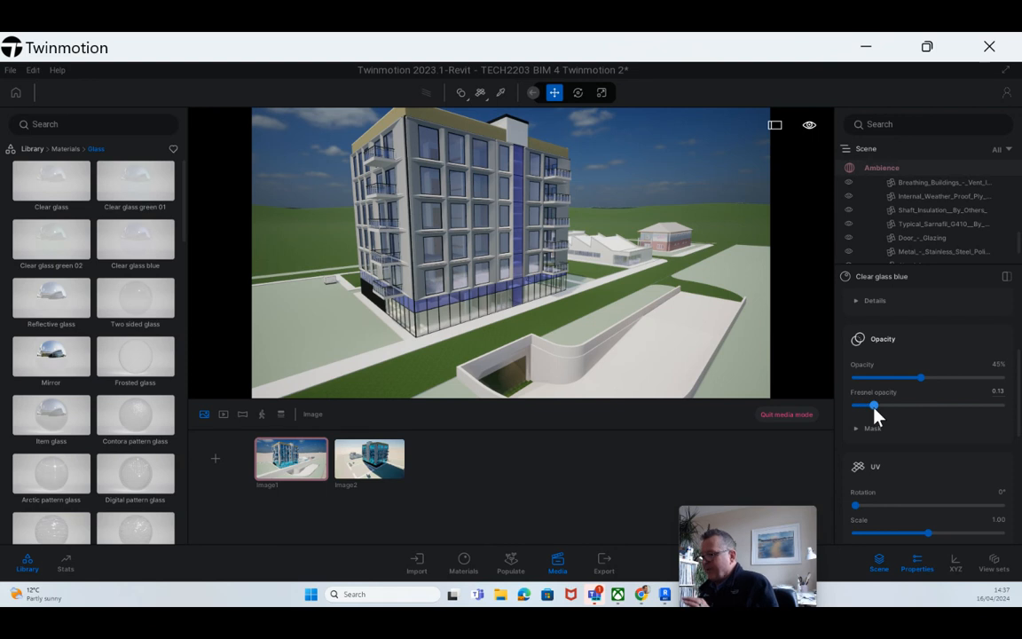
Set Clear glass blue's roughness to 20% and look through its remaining metallic, normal and X-ray properties
scroll(877, 434, "down", 2)
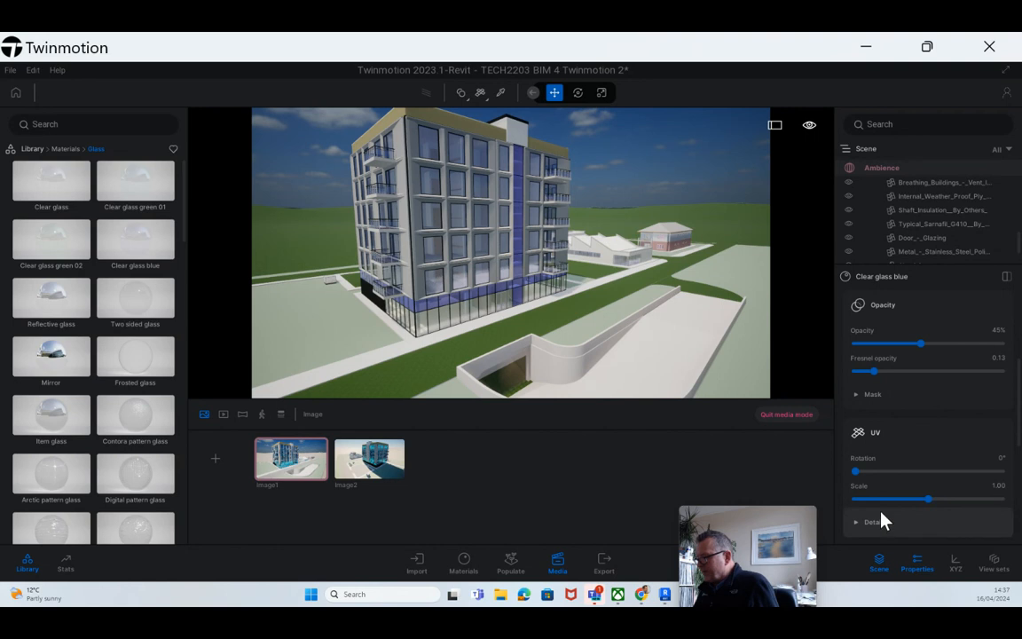
scroll(882, 518, "down", 2)
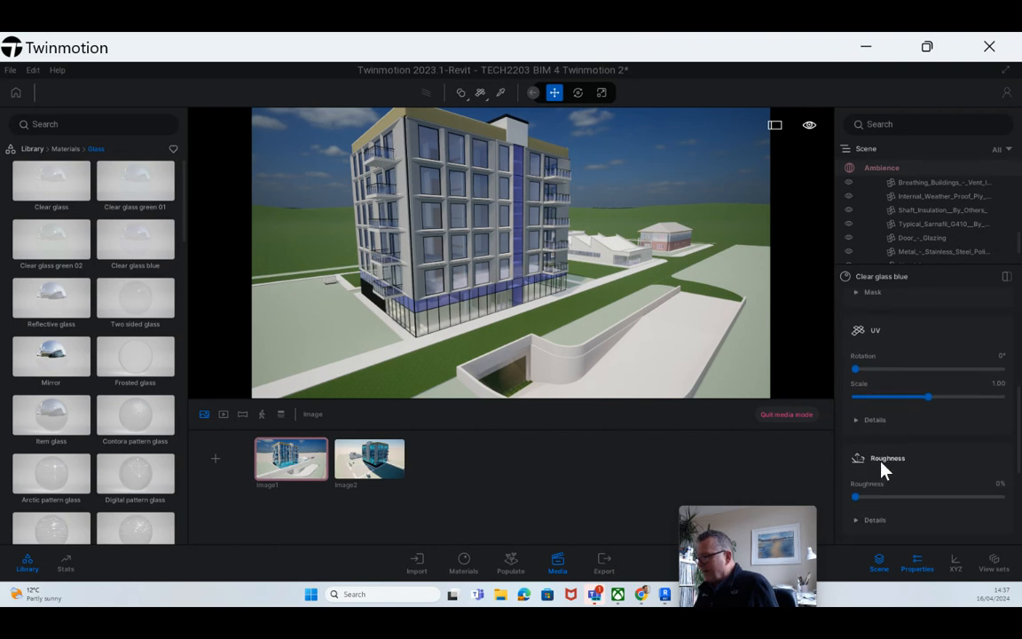
scroll(882, 471, "down", 1)
left_click_drag(855, 462, 885, 463)
scroll(885, 476, "down", 3)
scroll(905, 482, "down", 2)
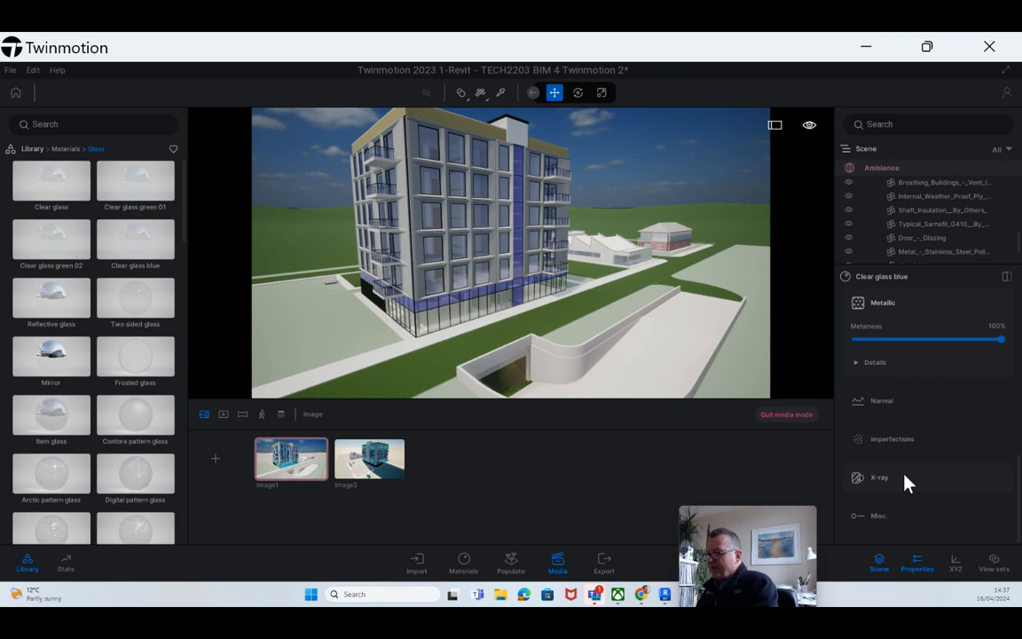
Lower Clear glass blue's opacity to 16% and its Fresnel opacity to 0.04
scroll(950, 512, "up", 4)
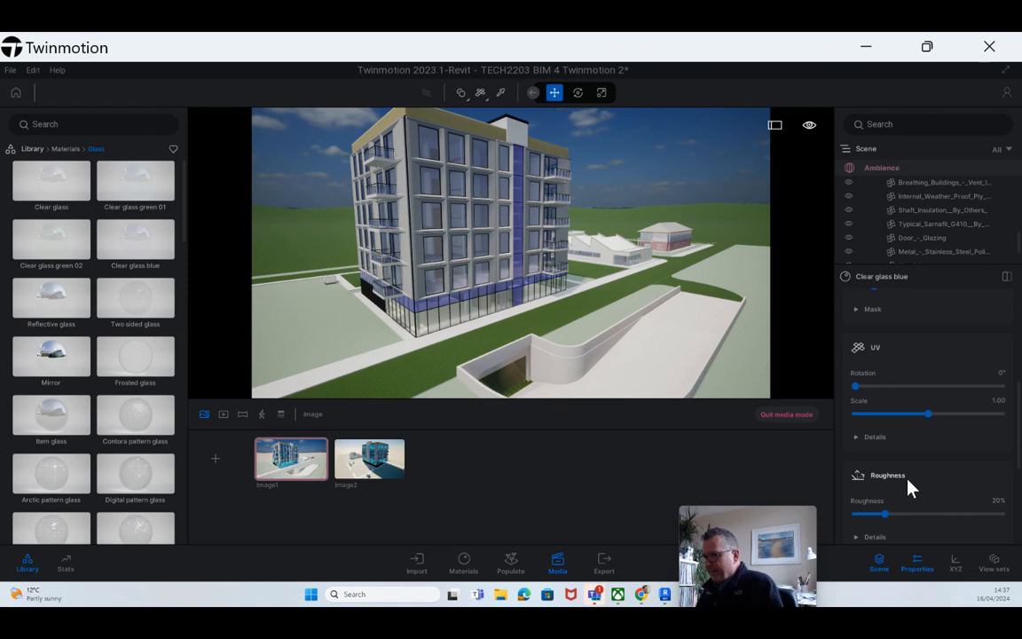
scroll(919, 479, "up", 1)
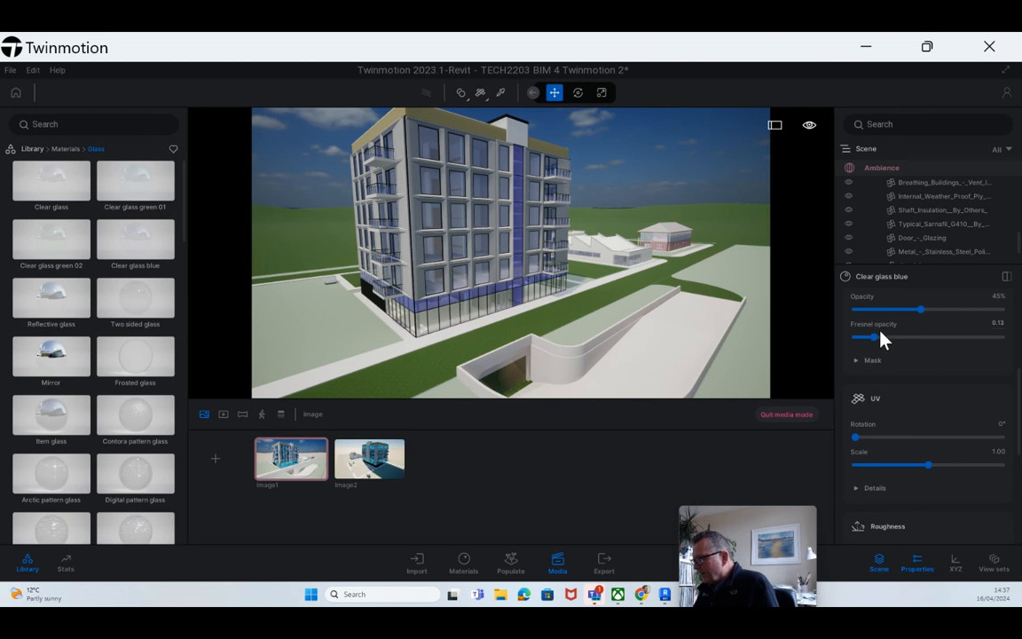
left_click_drag(919, 308, 853, 338)
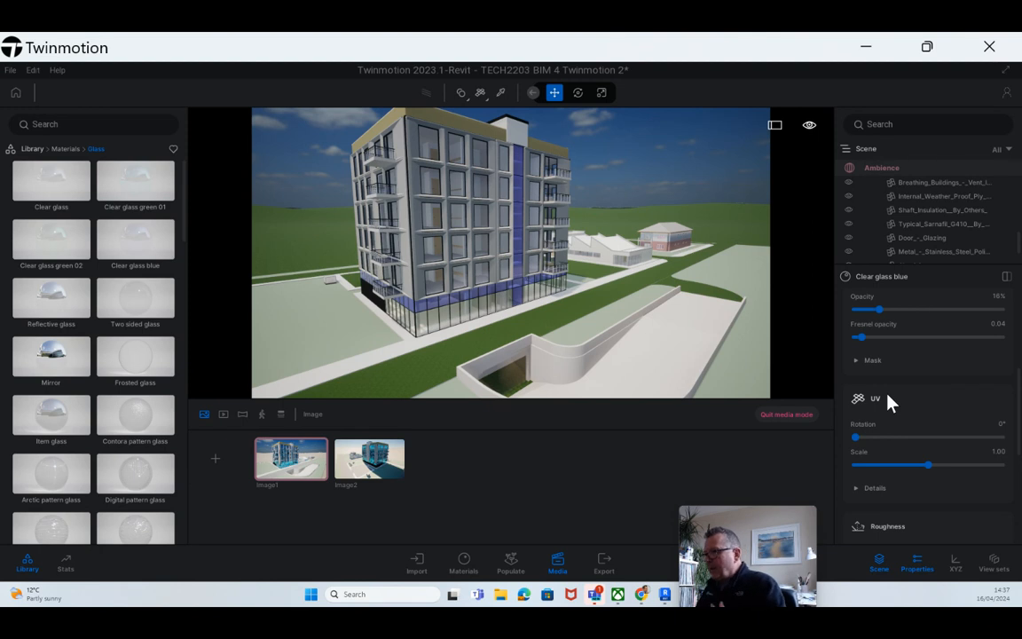
Hide the Starting Landscape object in the scene graph
scroll(910, 221, "up", 3)
scroll(910, 220, "up", 4)
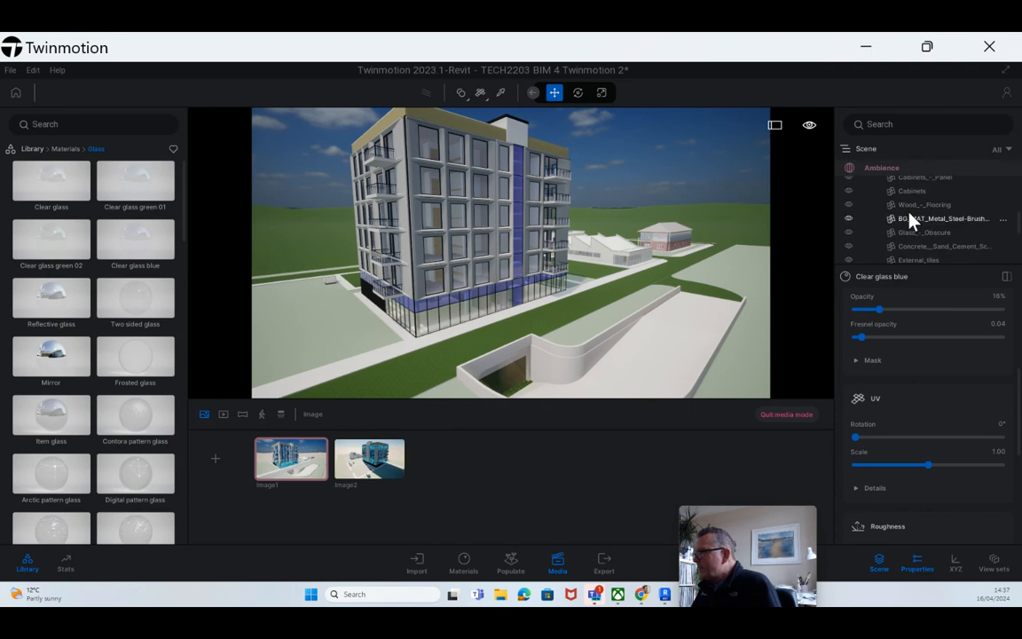
left_click_drag(1018, 225, 1018, 182)
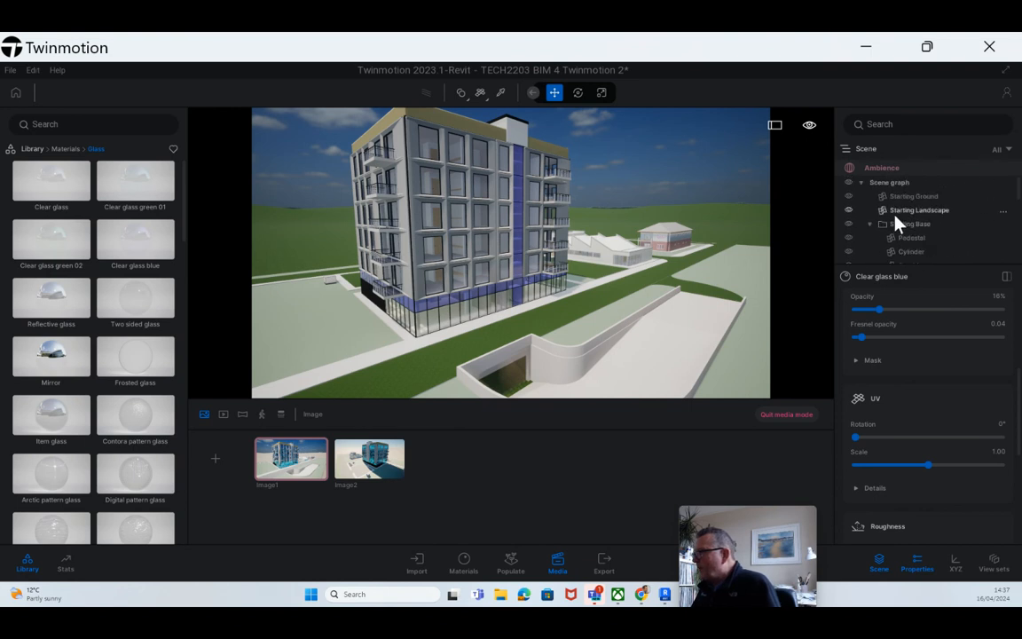
left_click(848, 210)
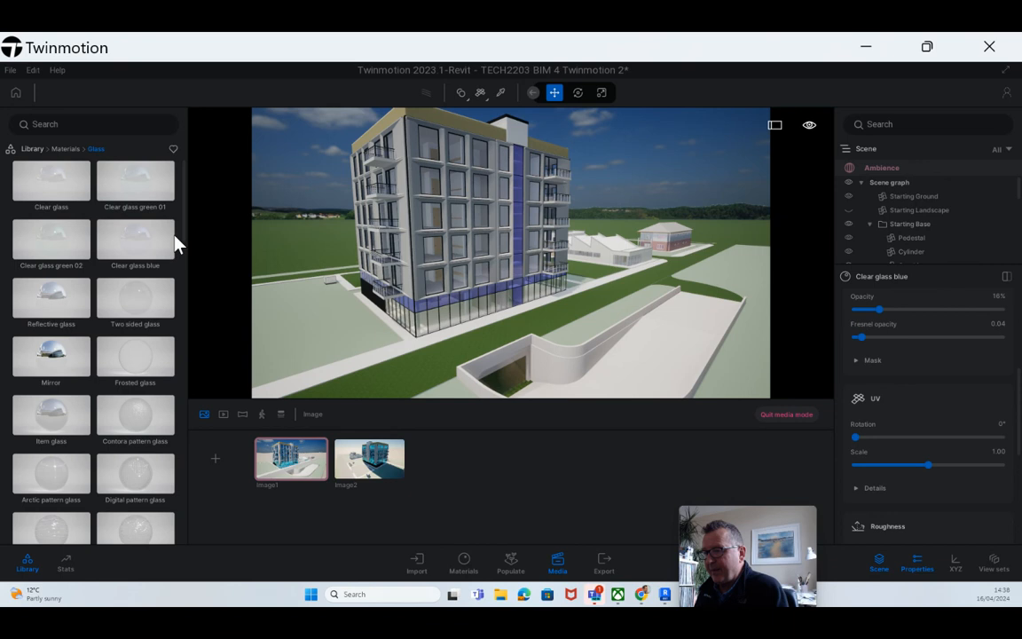
Apply the Bare concrete 01 material from the library's concrete materials to the building's facade wall
scroll(413, 268, "up", 6)
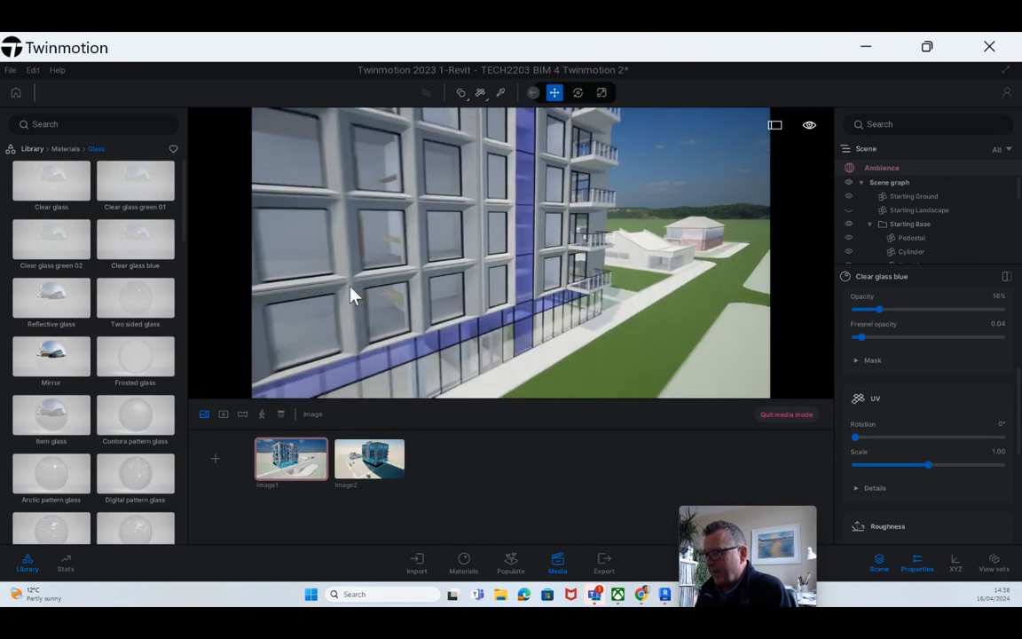
scroll(351, 287, "down", 2)
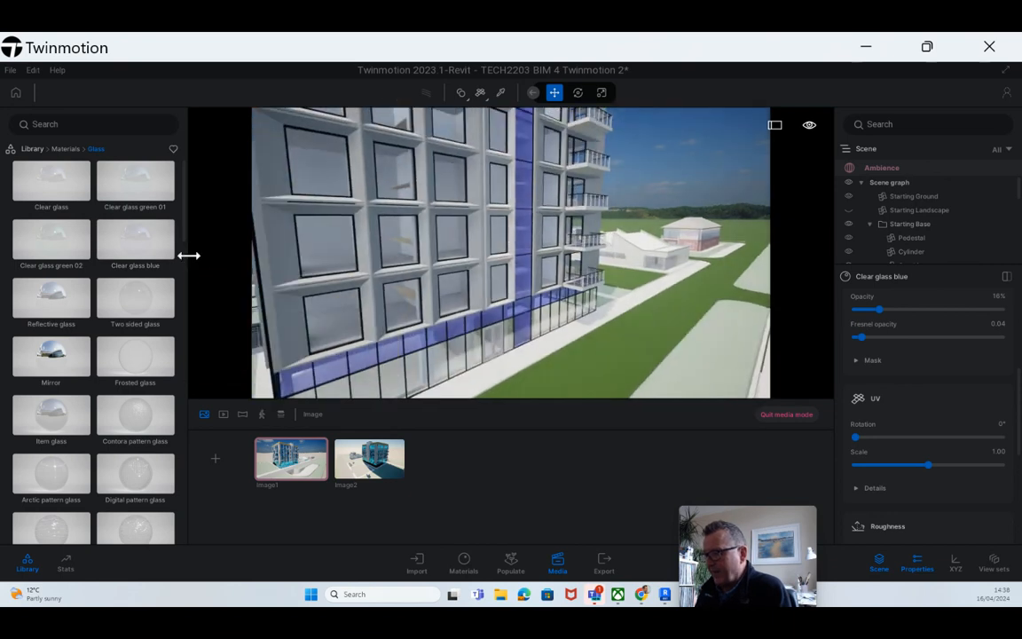
left_click(32, 149)
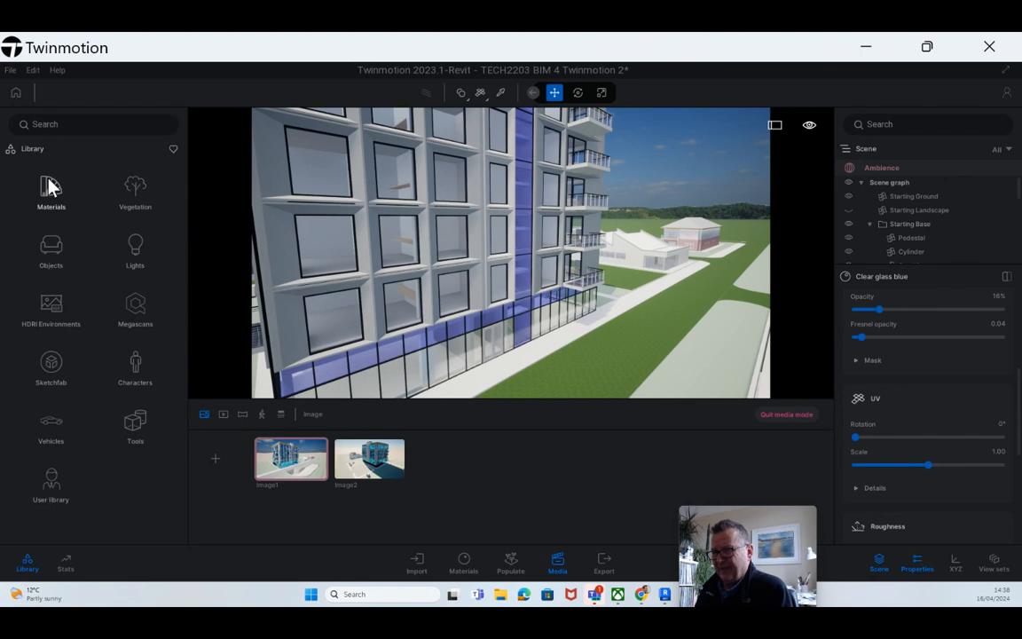
left_click(51, 196)
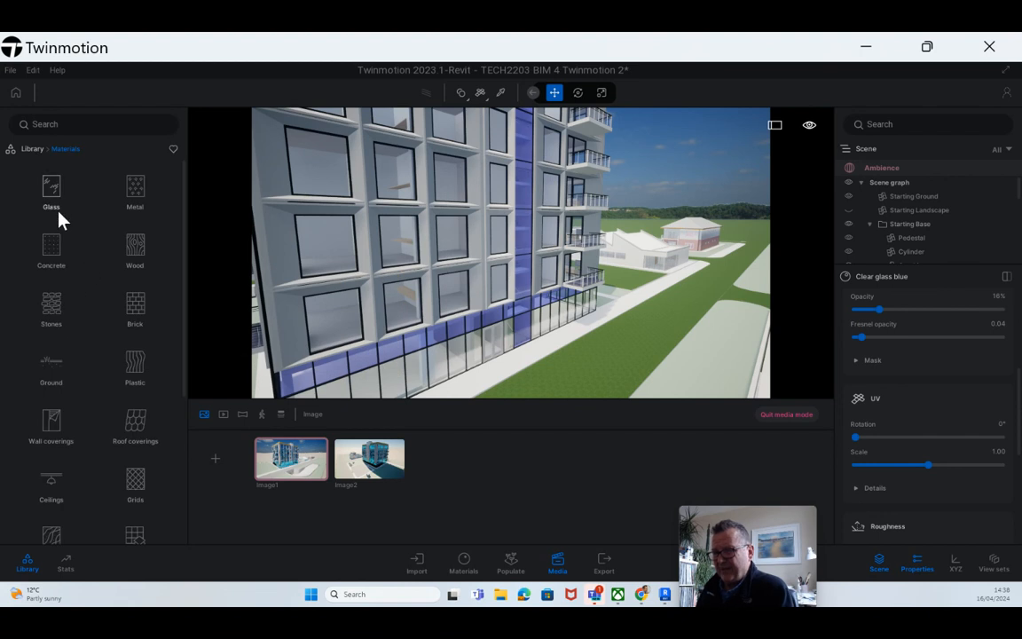
left_click(60, 261)
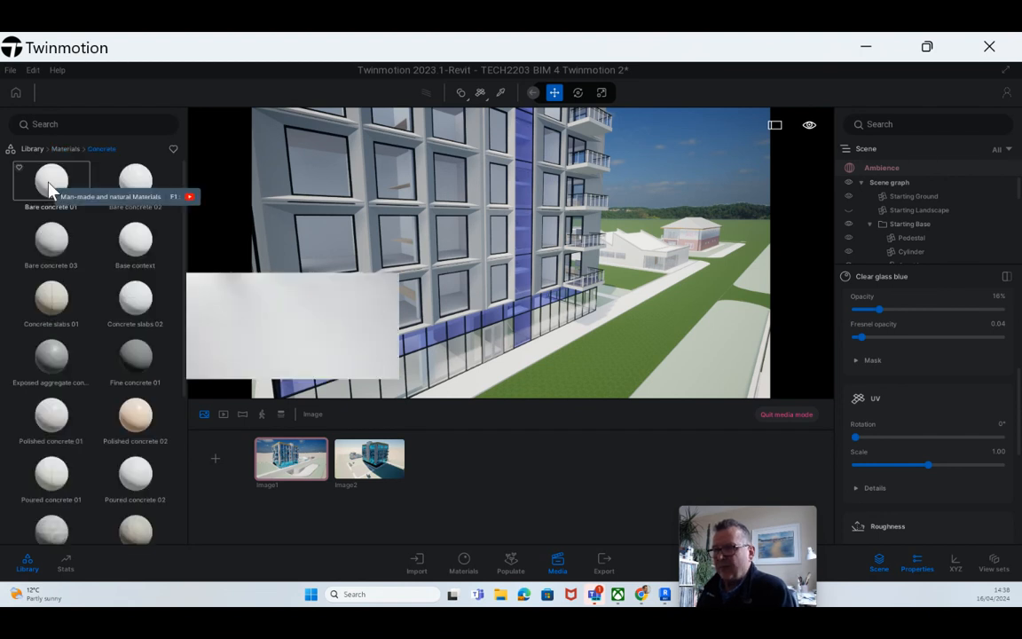
left_click_drag(48, 190, 258, 244)
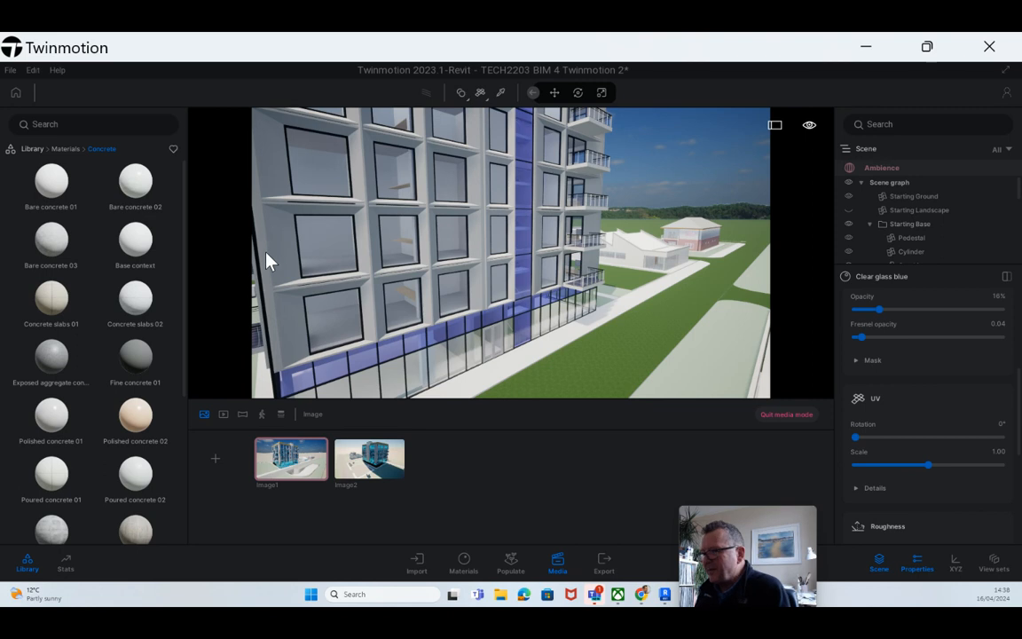
left_click(278, 267)
left_click_drag(278, 267, 326, 275)
Select the facade's RNT_Material object and apply the Bare concrete 01 library material to the building's facade near its lower corner
scroll(330, 269, "down", 4)
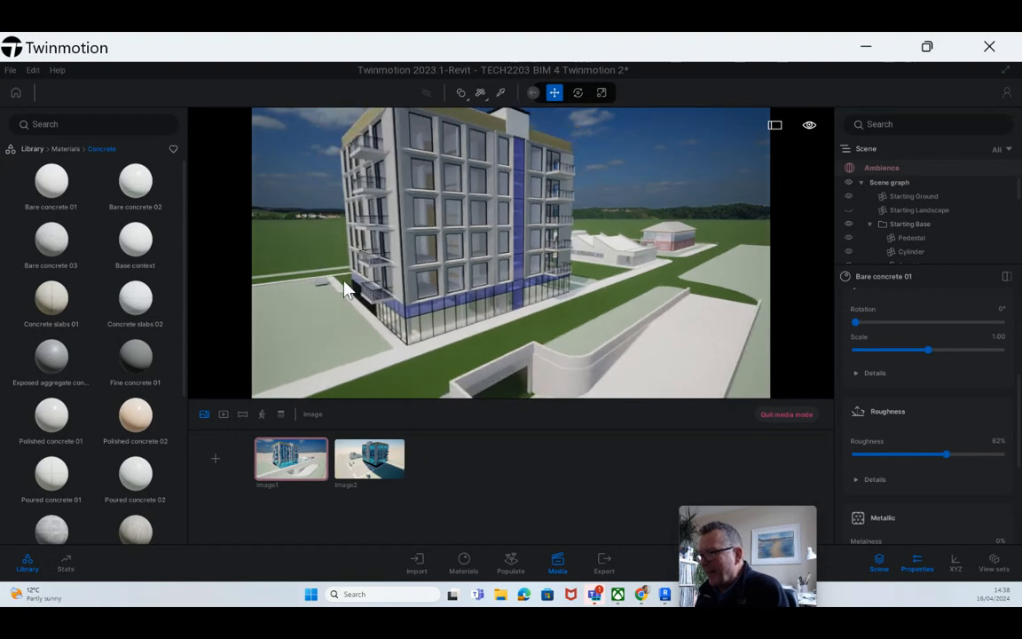
left_click(426, 264)
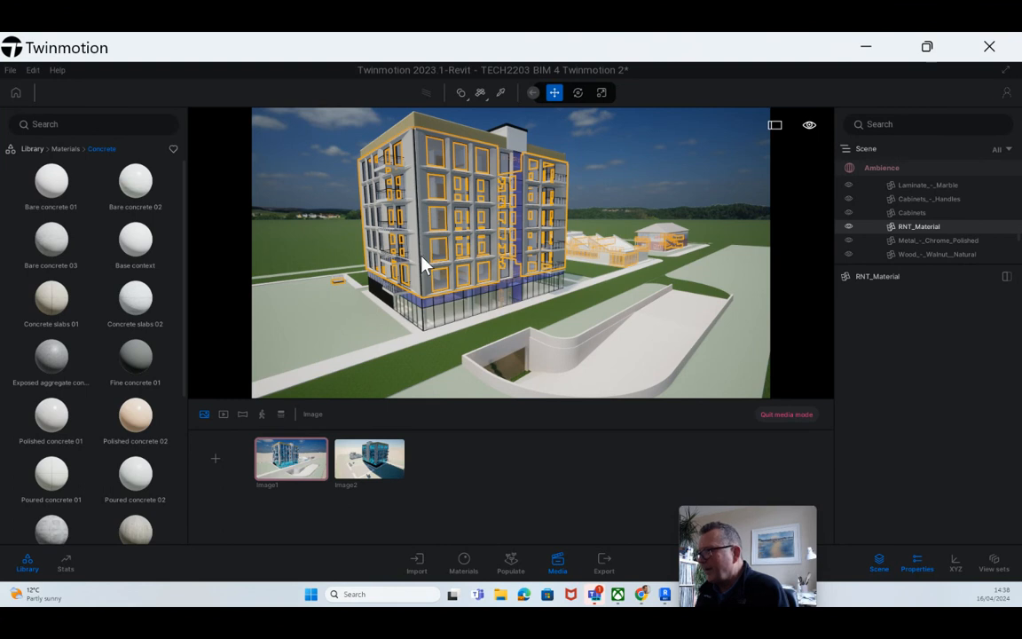
left_click_drag(49, 187, 415, 298)
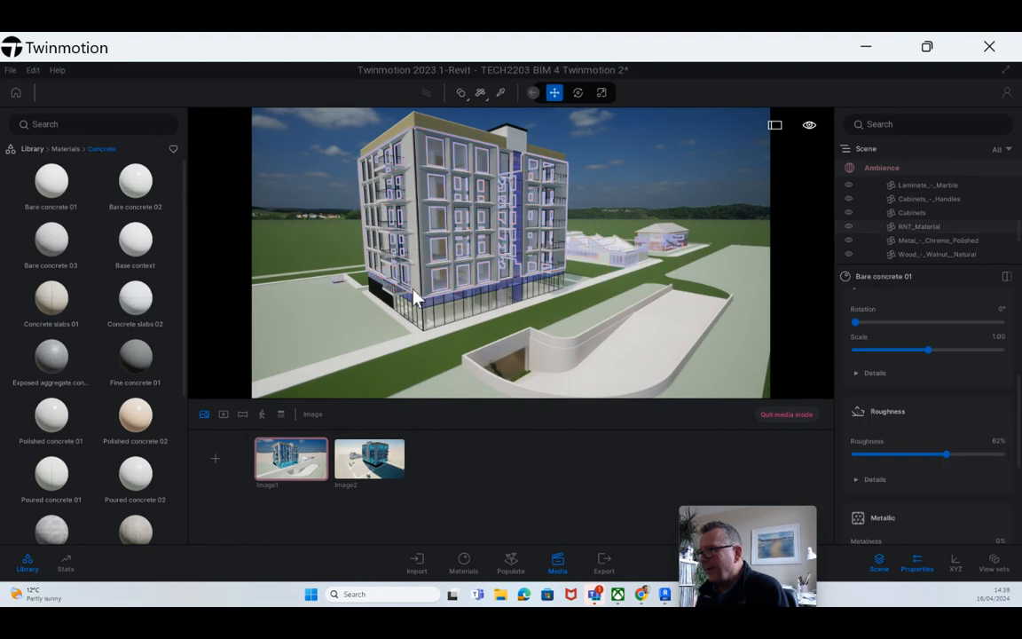
Enlarge the scene list and pick the site ground and facade in the model to identify their Site_-_Grass and RNT_Material entries
left_click(376, 337)
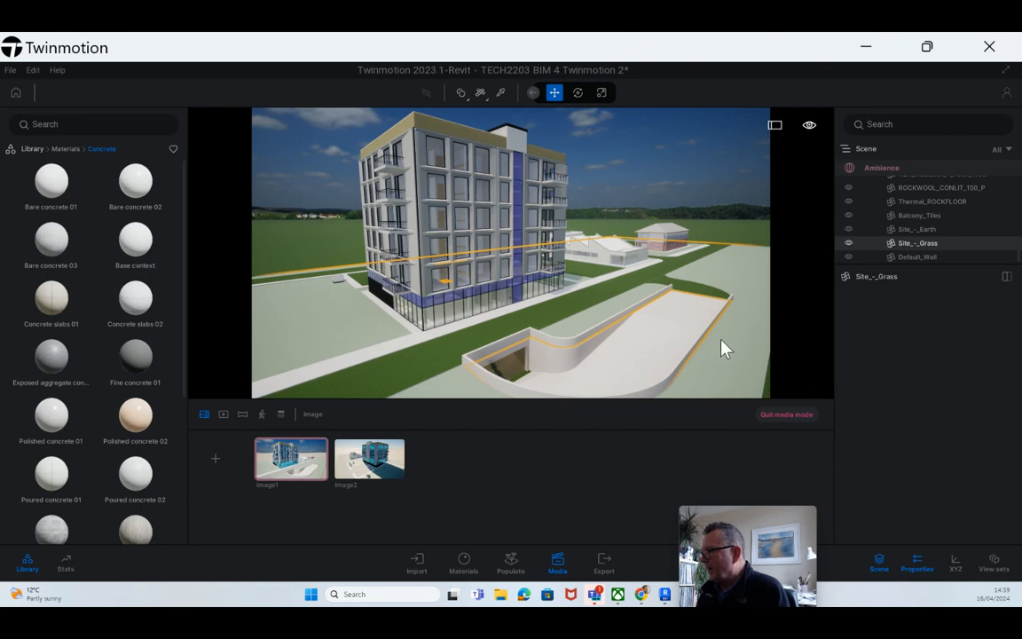
scroll(930, 235, "up", 1)
scroll(930, 235, "up", 3)
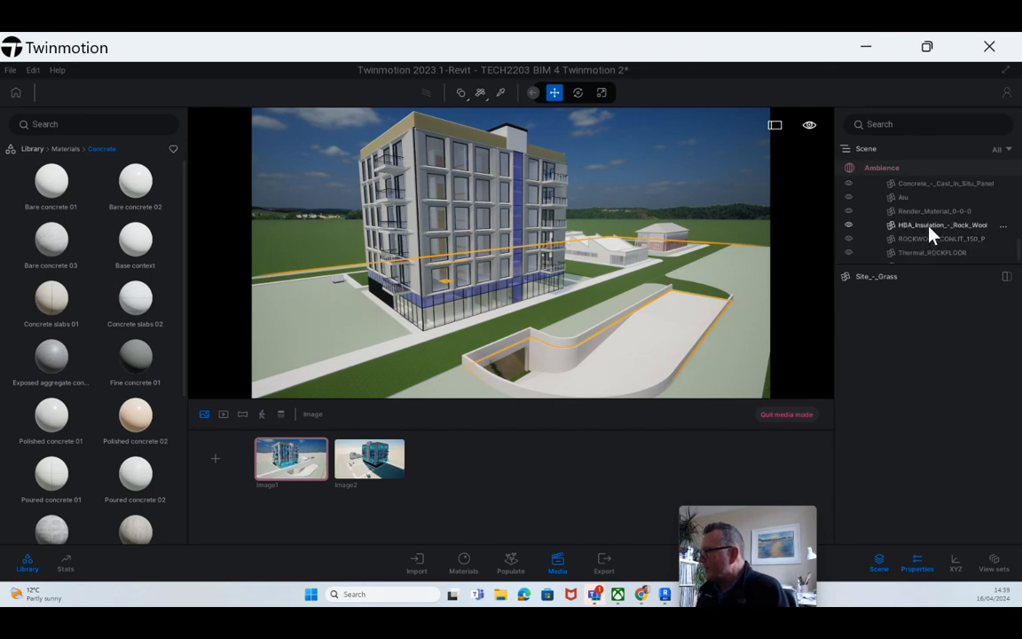
left_click(425, 242)
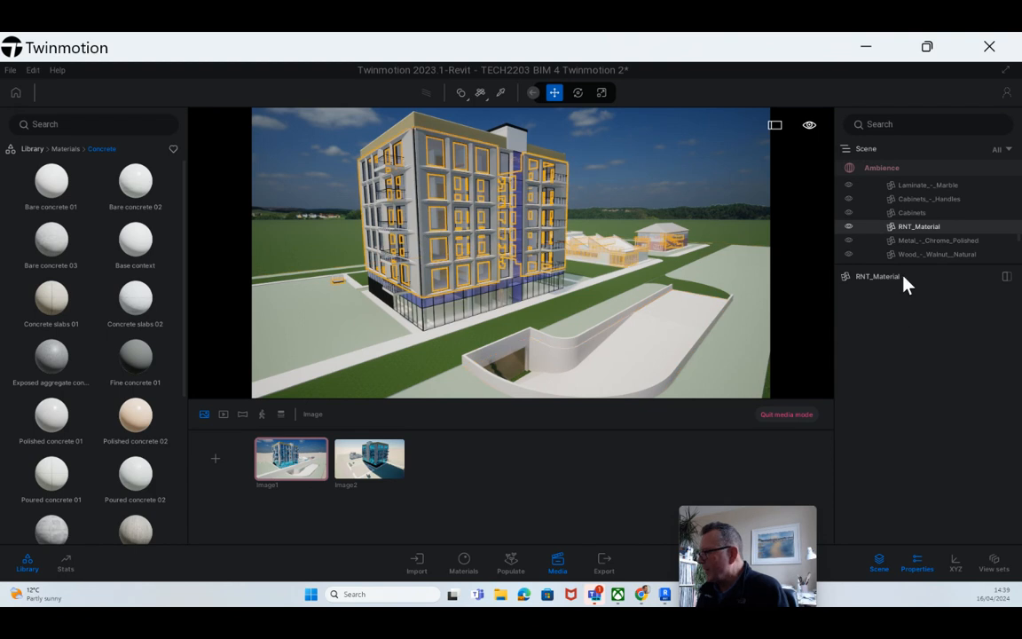
left_click_drag(890, 262, 890, 298)
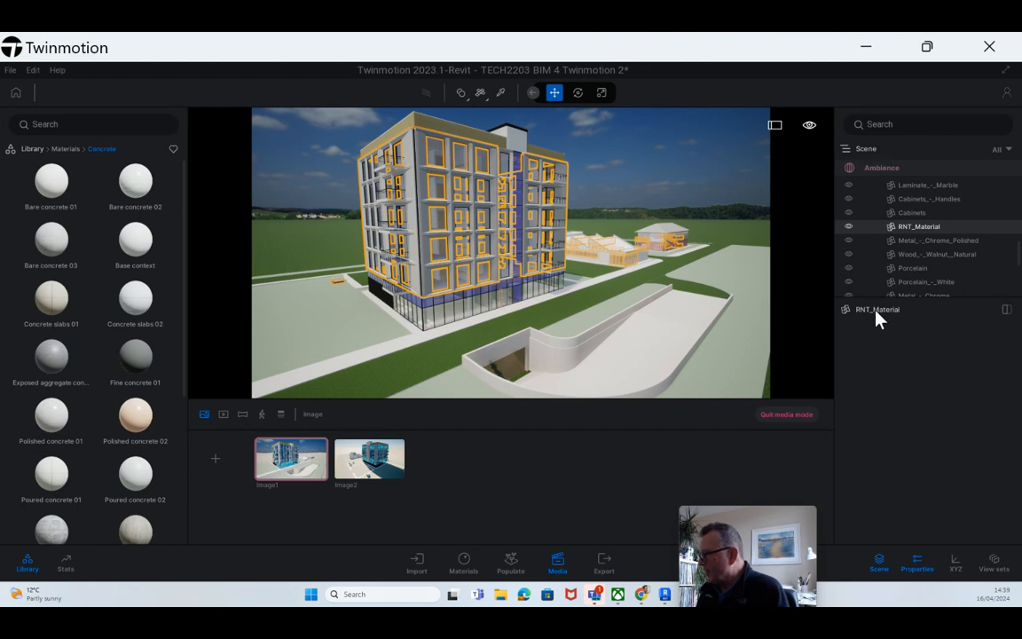
mouse_move(998, 227)
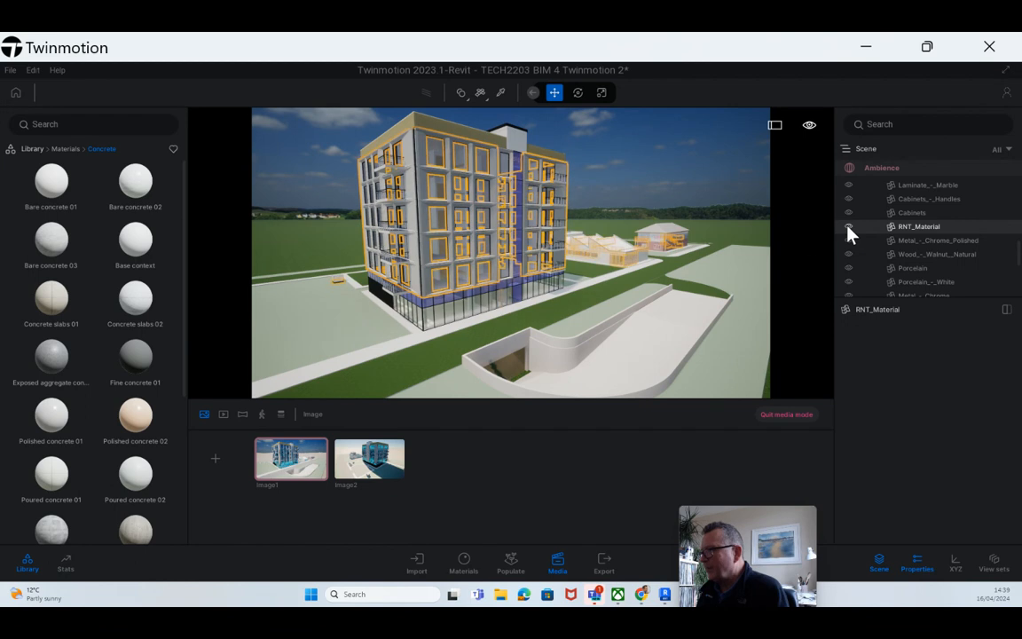
left_click(750, 284)
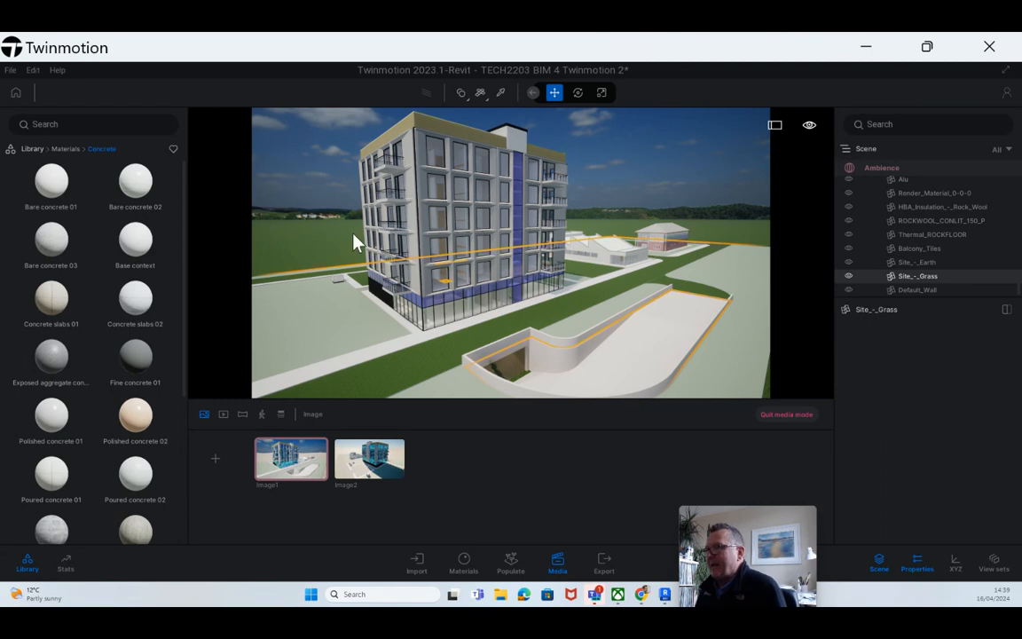
Apply the Bare concrete 02 library material to the building's beige roof parapet and return to the saved Image1 view
scroll(453, 337, "down", 3)
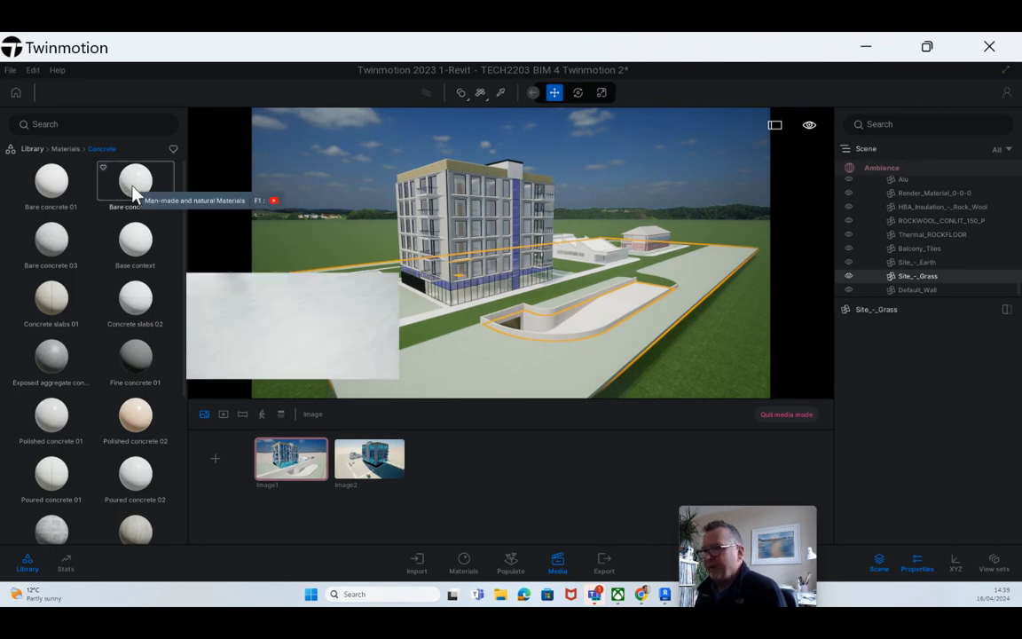
left_click(409, 177)
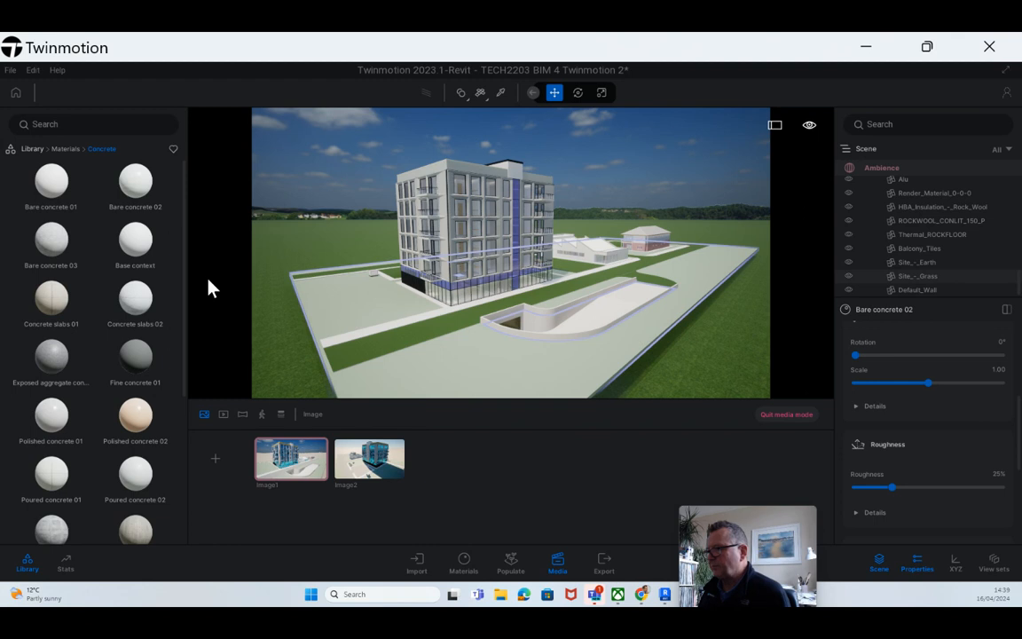
left_click(294, 468)
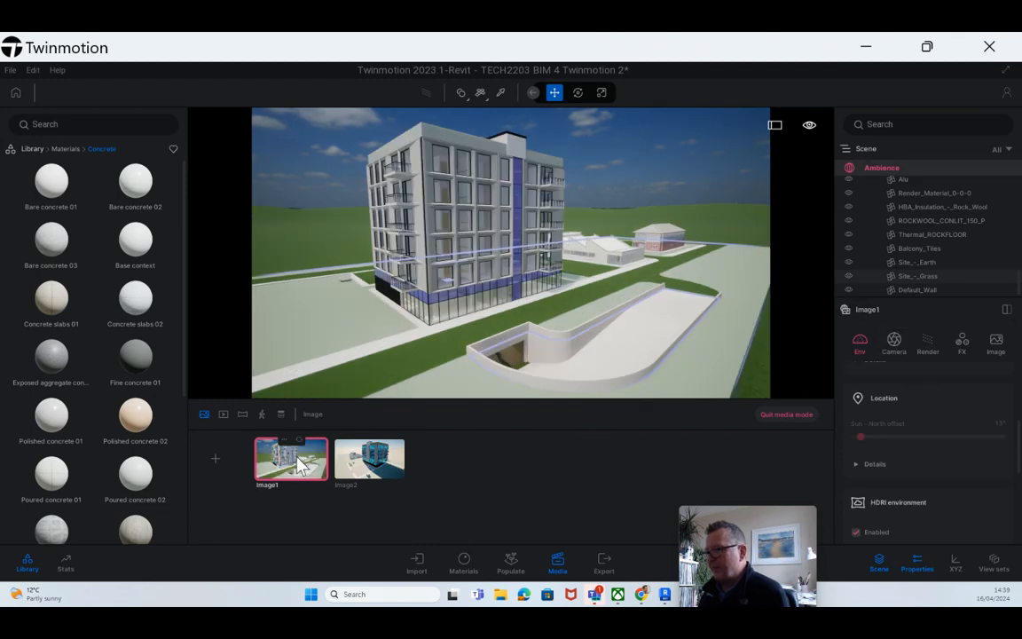
Open the Image2 view and hide the Starting Landscape object in the scene graph
left_click(376, 452)
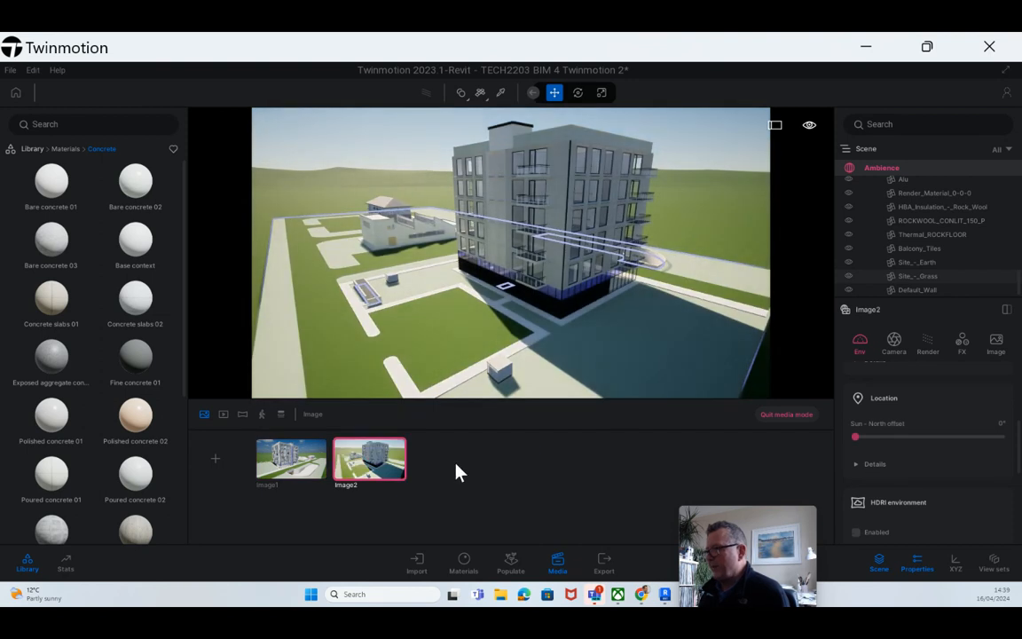
left_click(324, 326)
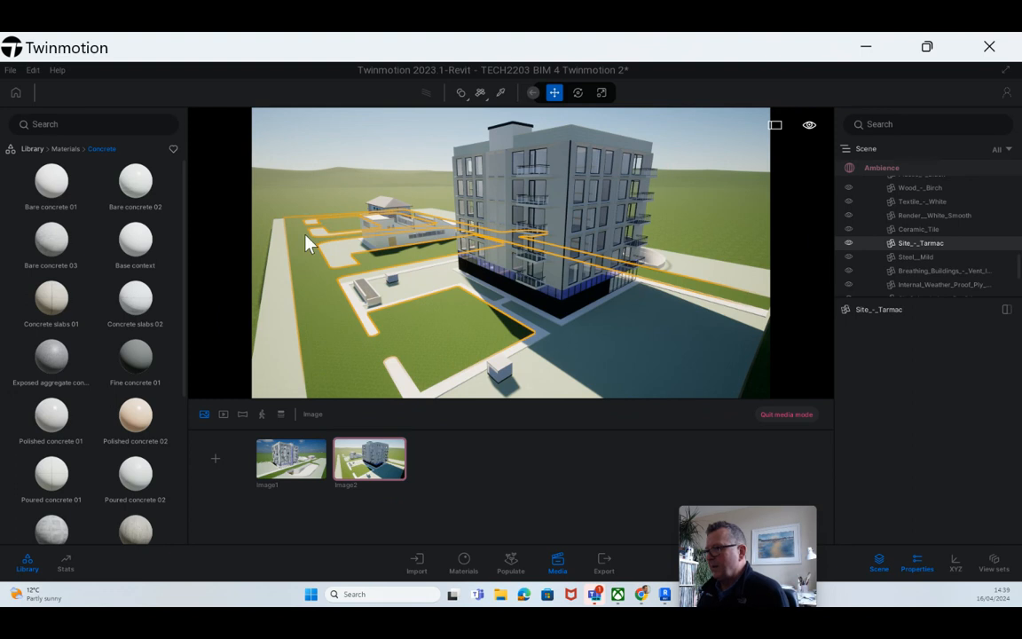
left_click(303, 129)
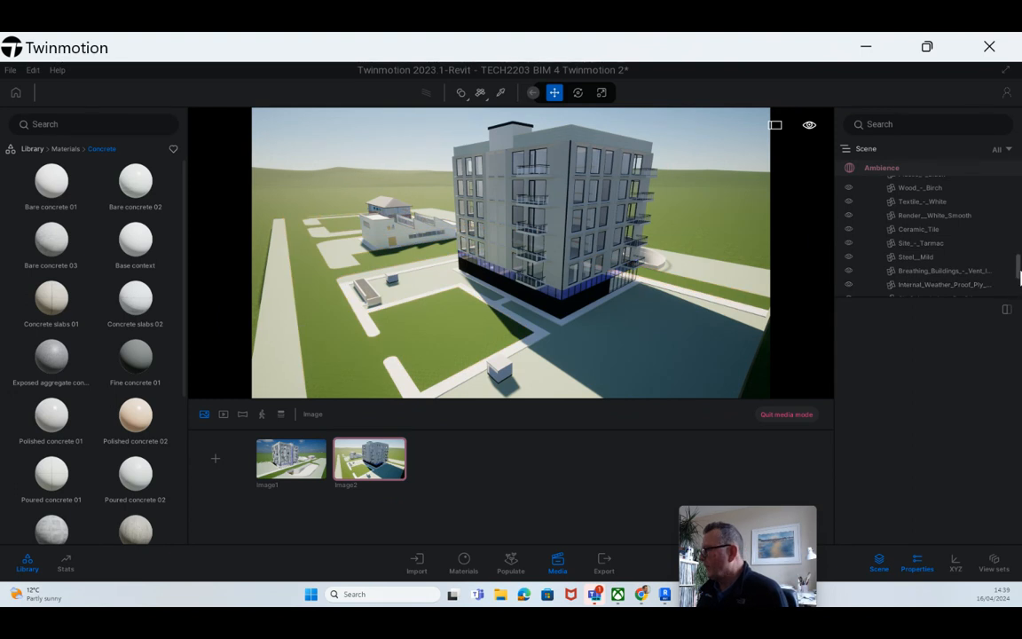
left_click_drag(1018, 266, 1013, 193)
left_click(848, 210)
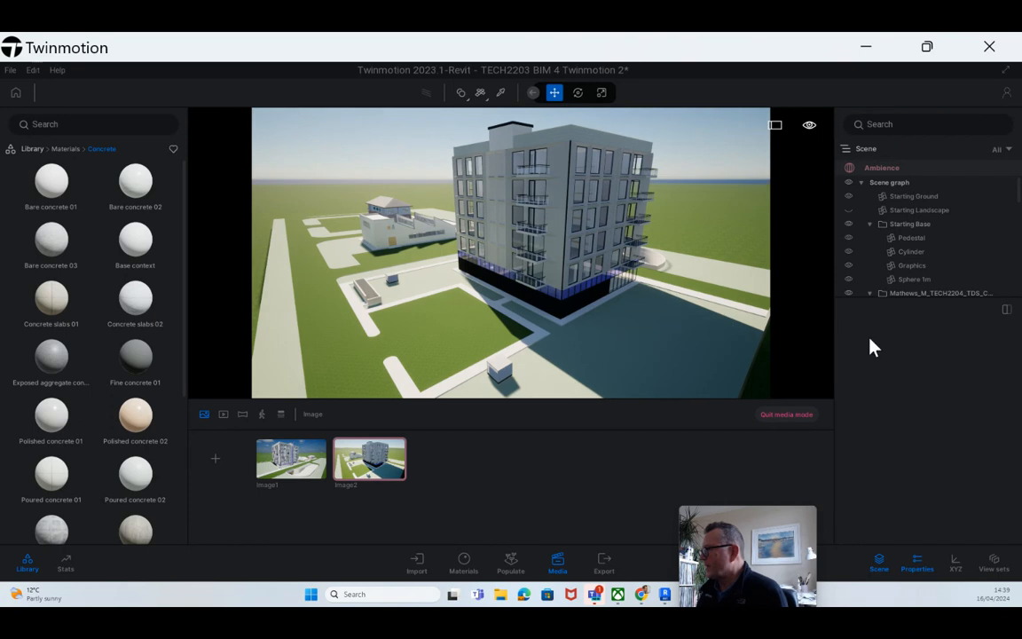